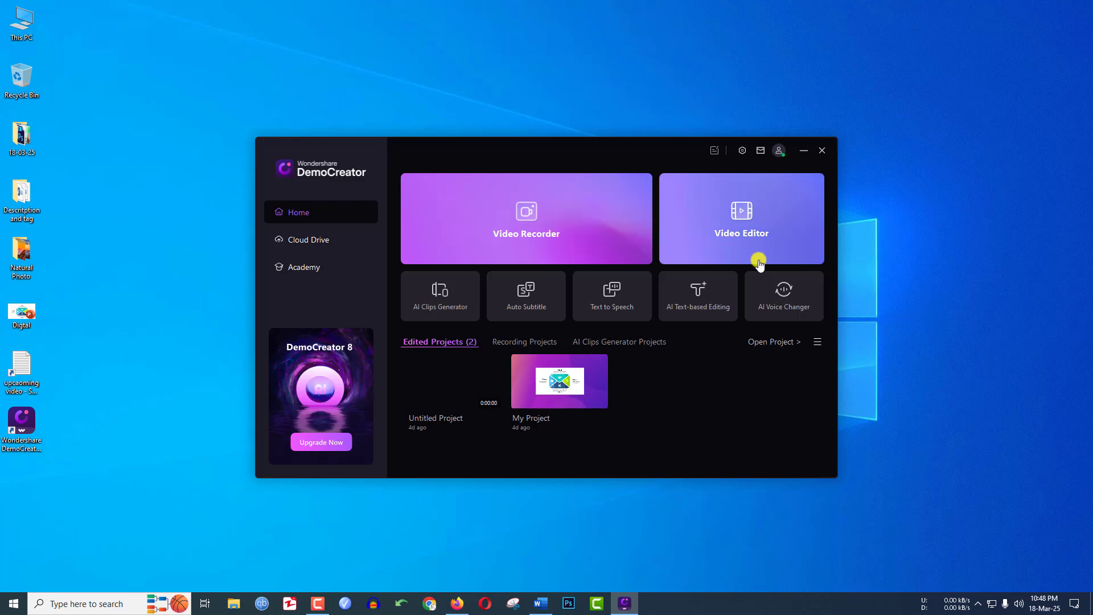
Open the video recorder in Screen & Camera mode and turn the webcam off, keeping that recording mode.
{"action": "left_click", "coordinate": [574, 232]}
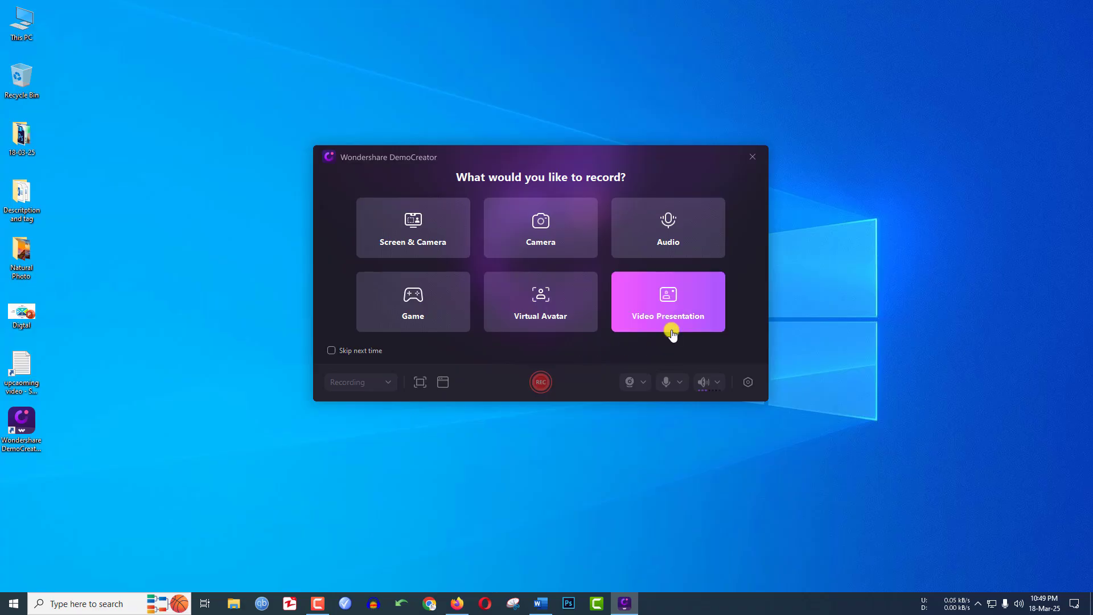
{"action": "left_click", "coordinate": [445, 228]}
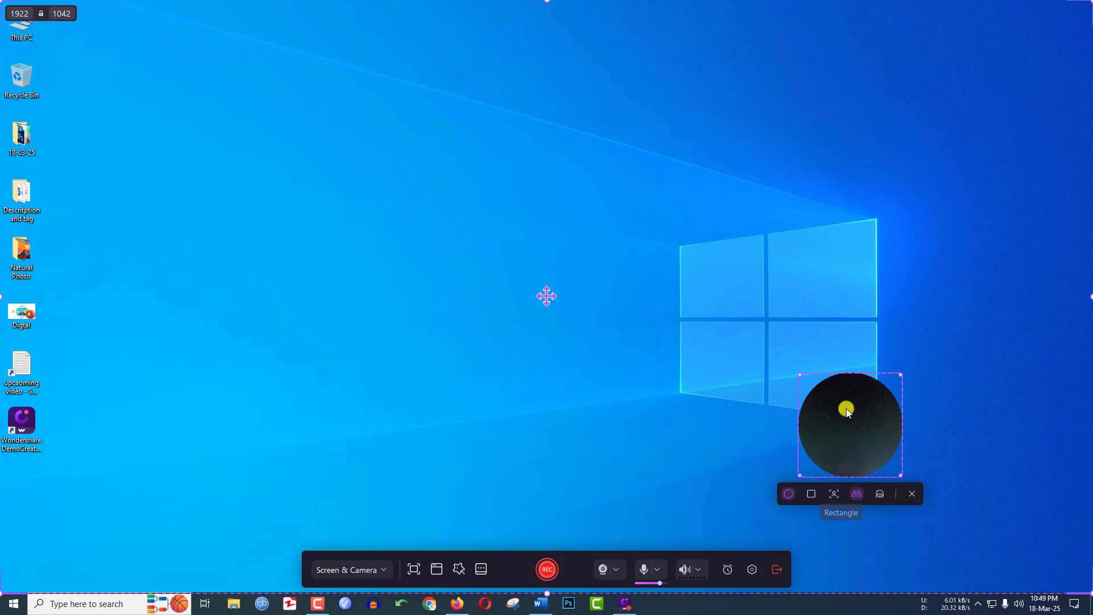
{"action": "left_click", "coordinate": [603, 570]}
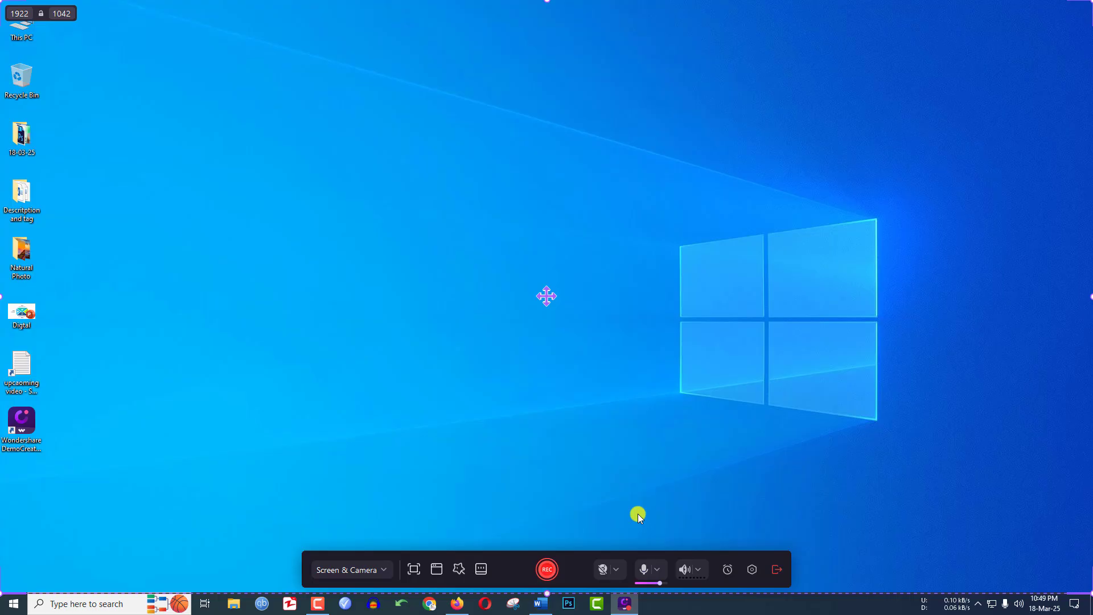
{"action": "left_click", "coordinate": [383, 569]}
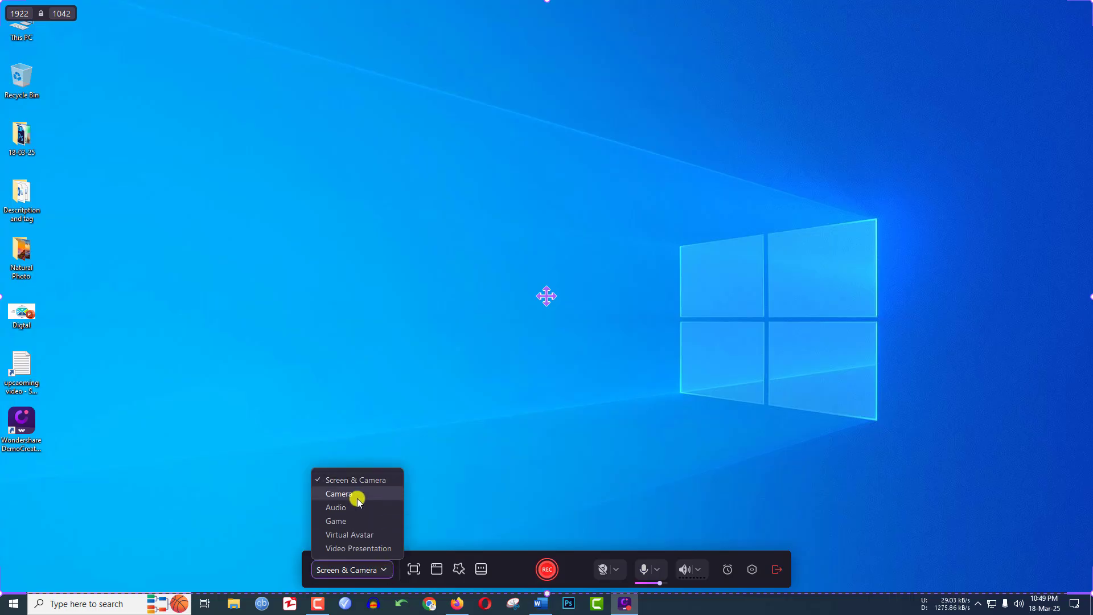
{"action": "left_click", "coordinate": [473, 481]}
Resize the custom recording area to 1654 × 784 and enlarge it to 1920 × 1038.
{"action": "left_click", "coordinate": [410, 569]}
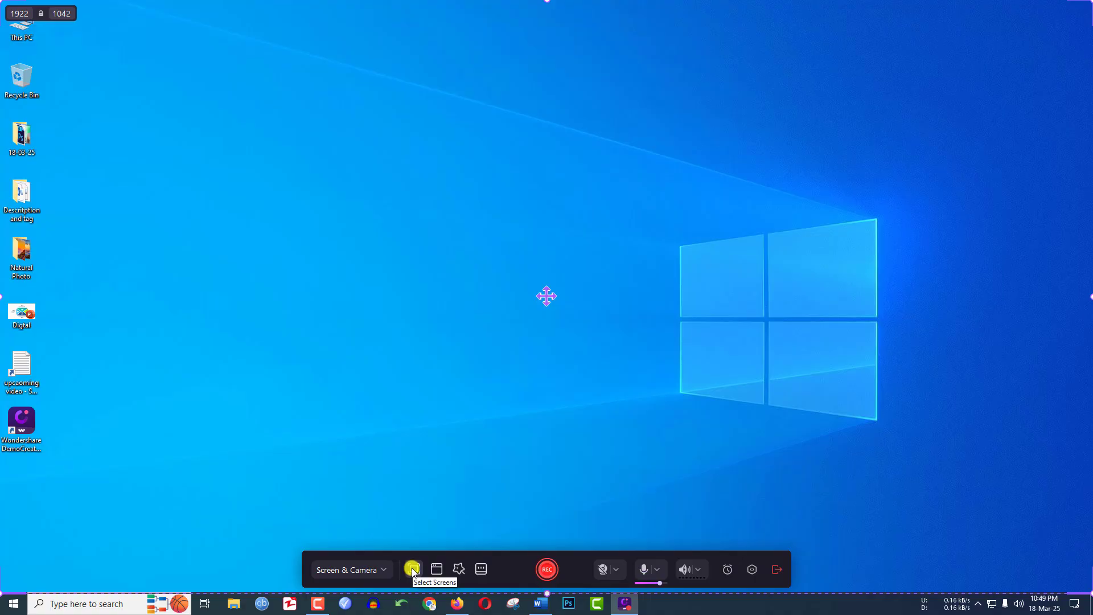
{"action": "left_click", "coordinate": [413, 570]}
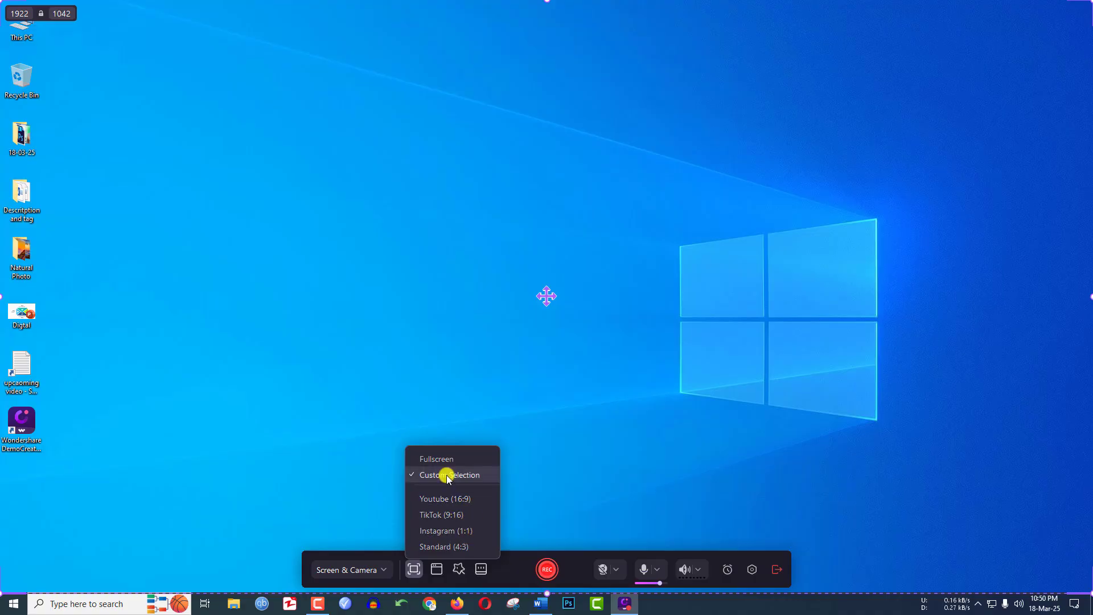
{"action": "left_click_drag", "start_coordinate": [1086, 593], "coordinate": [942, 446]}
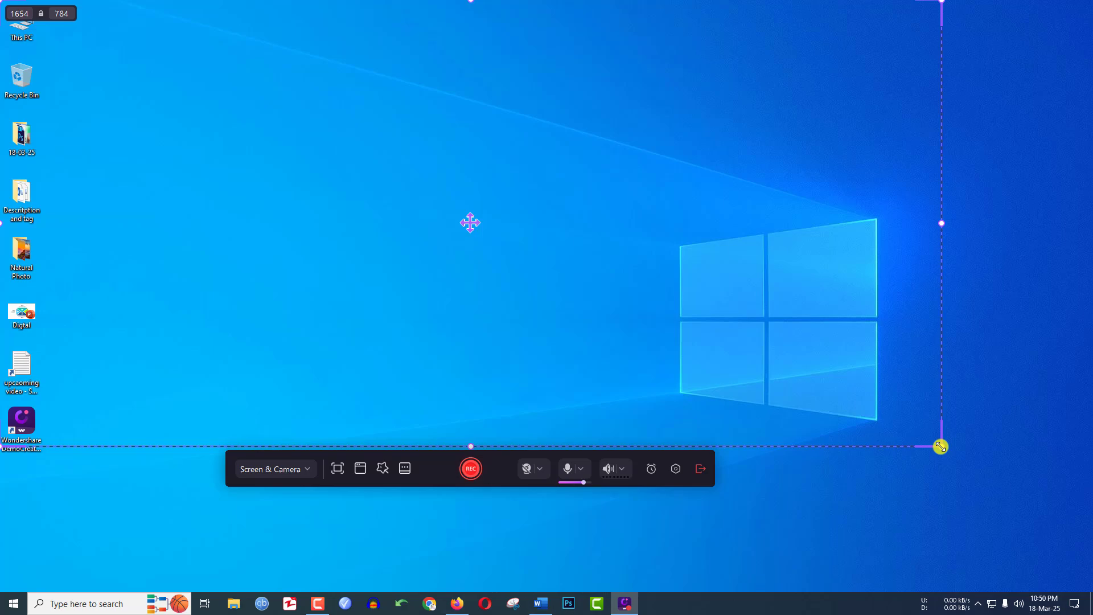
{"action": "left_click", "coordinate": [337, 468]}
{"action": "left_click", "coordinate": [359, 492]}
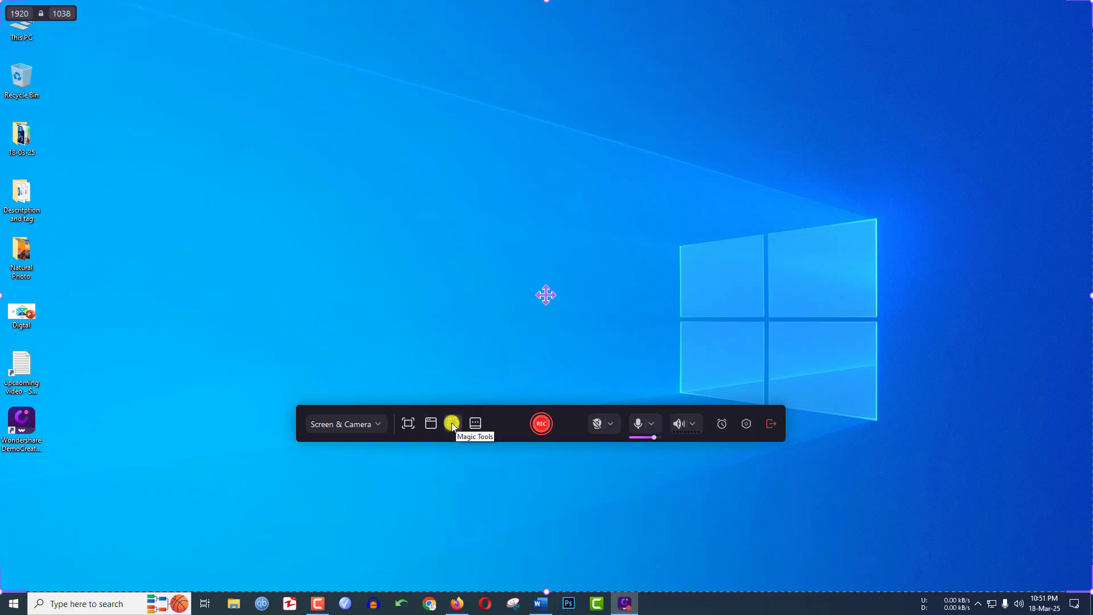
Examine the recording presets Smart Zoom, Cursor Highlight, Show Hotkeys and AI Voice Cleaner, switching Cursor Highlight on and back off.
{"action": "left_click", "coordinate": [452, 424]}
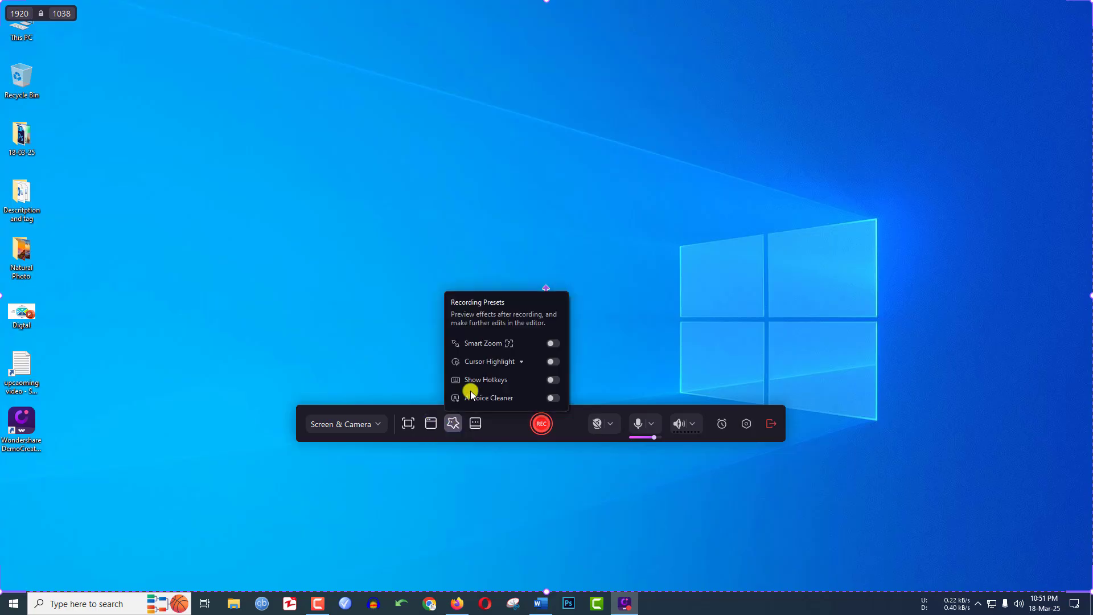
{"action": "mouse_move", "coordinate": [484, 347]}
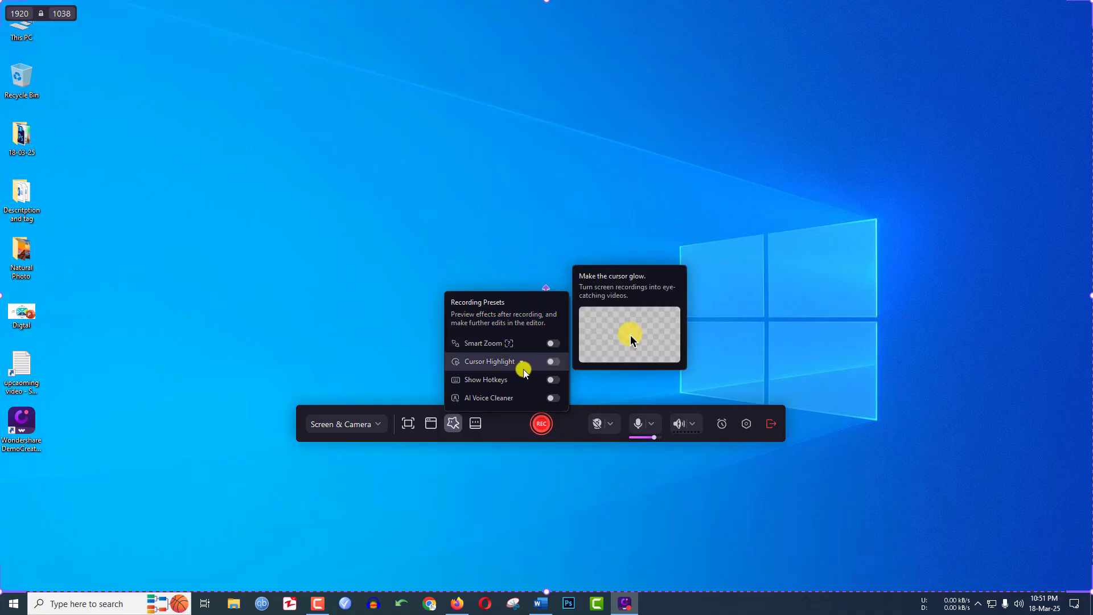
{"action": "left_click", "coordinate": [552, 362]}
{"action": "left_click", "coordinate": [553, 362]}
{"action": "mouse_move", "coordinate": [538, 383]}
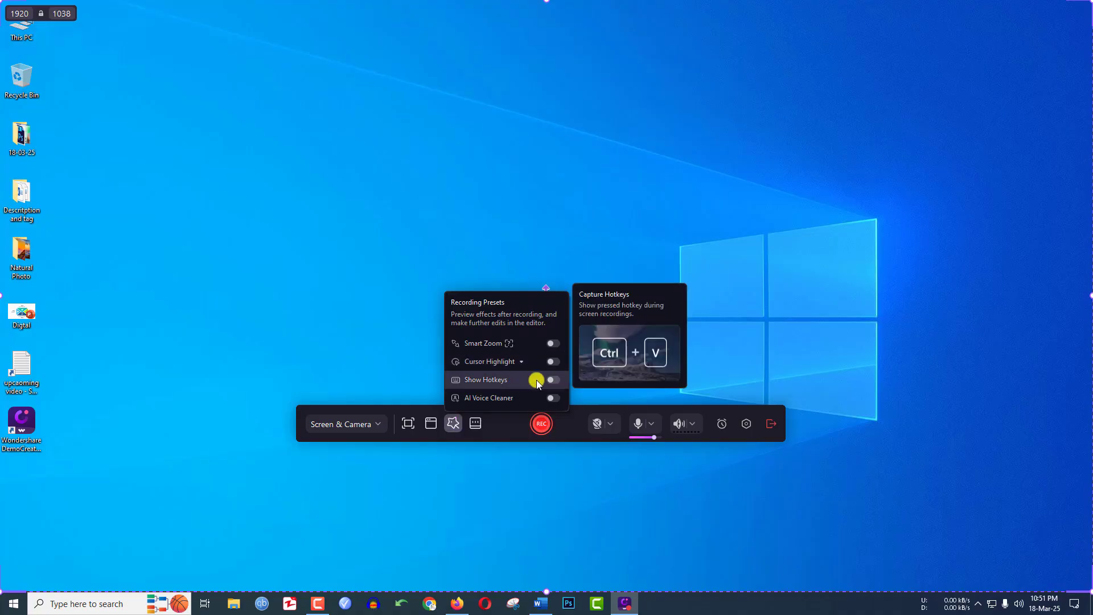
{"action": "mouse_move", "coordinate": [494, 399]}
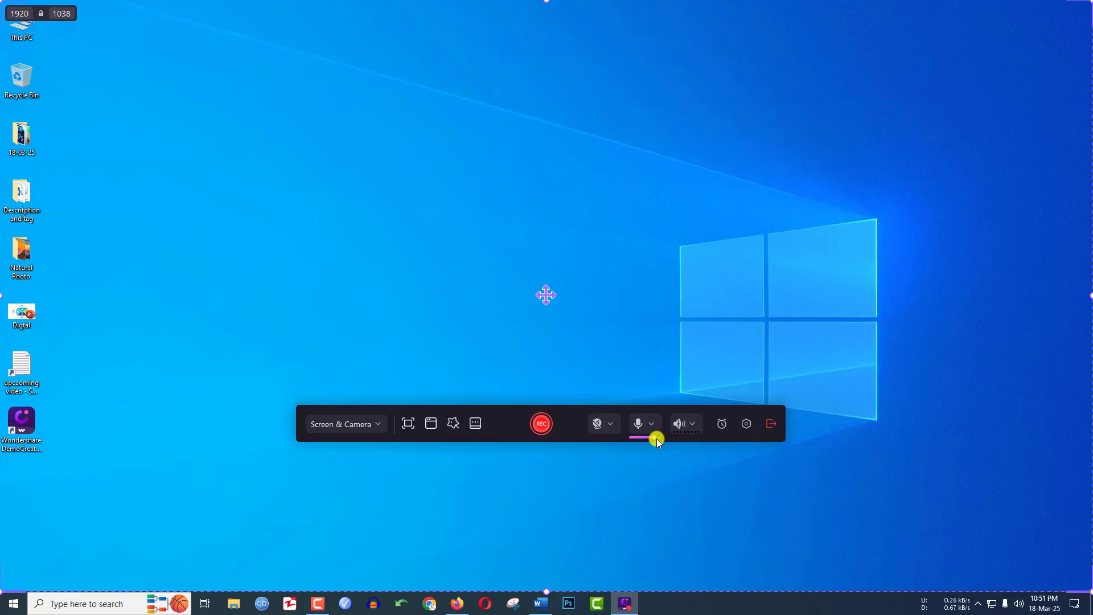
Check the available microphones, keep Microphone (Fifine K420) as the input, and start recording the screen.
{"action": "left_click", "coordinate": [652, 424]}
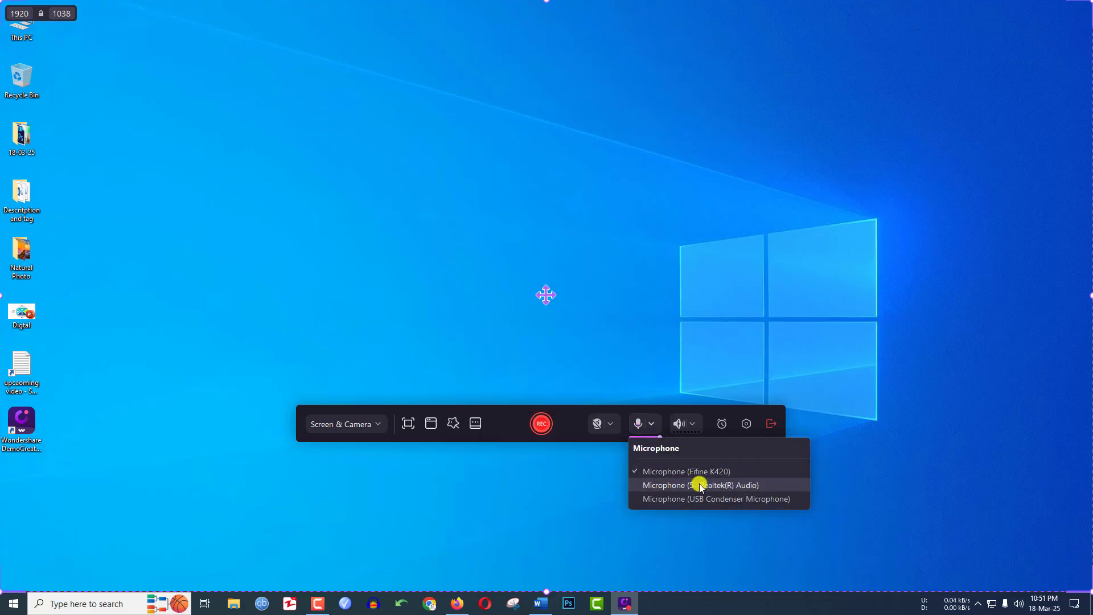
{"action": "left_click", "coordinate": [718, 431]}
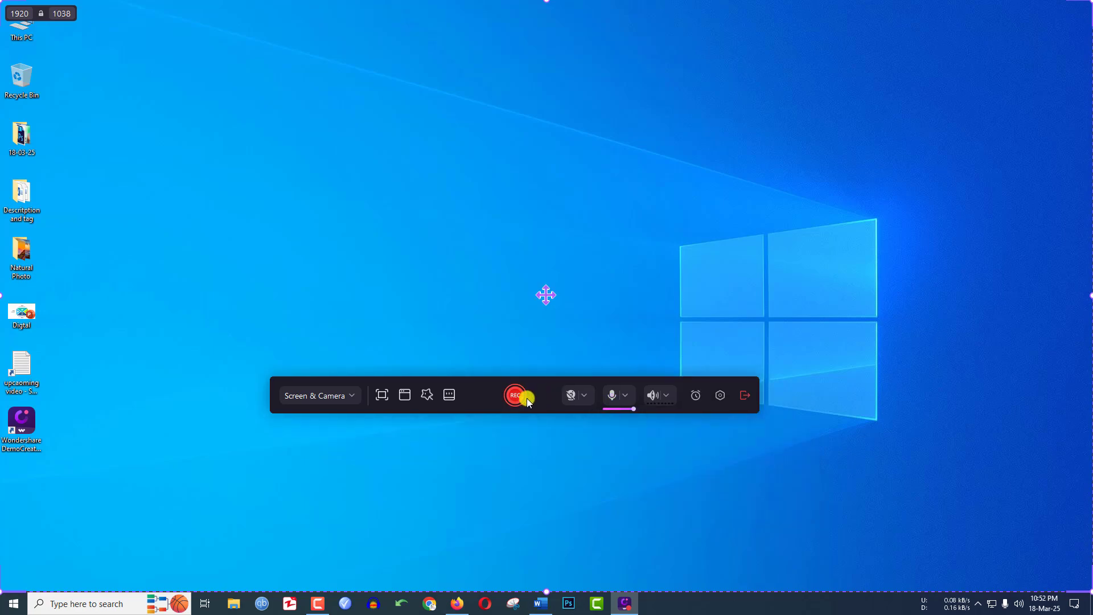
{"action": "left_click", "coordinate": [514, 397]}
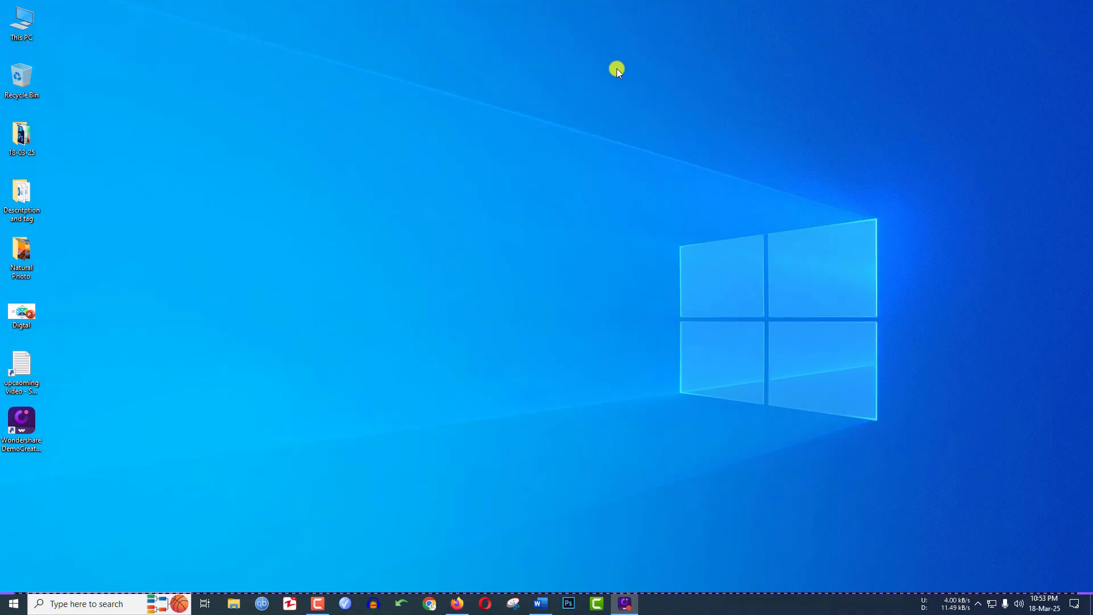
Draw a straight red annotation line across the middle of the desktop during the recording and erase it.
{"action": "left_click_drag", "start_coordinate": [494, 254], "coordinate": [706, 190]}
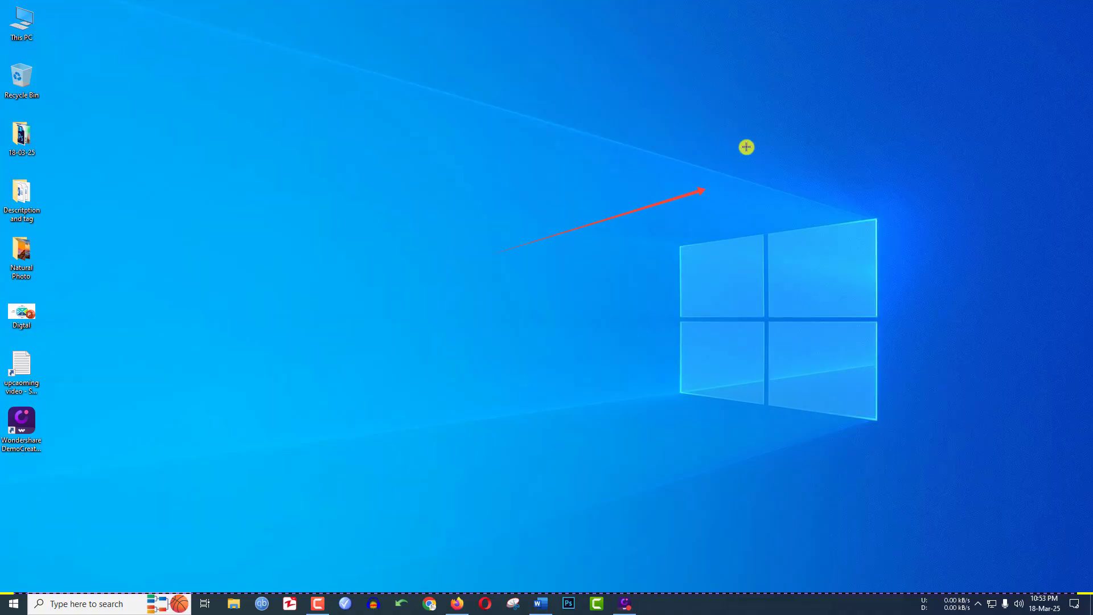
{"action": "left_click", "coordinate": [793, 15]}
{"action": "left_click_drag", "start_coordinate": [647, 169], "coordinate": [665, 264]}
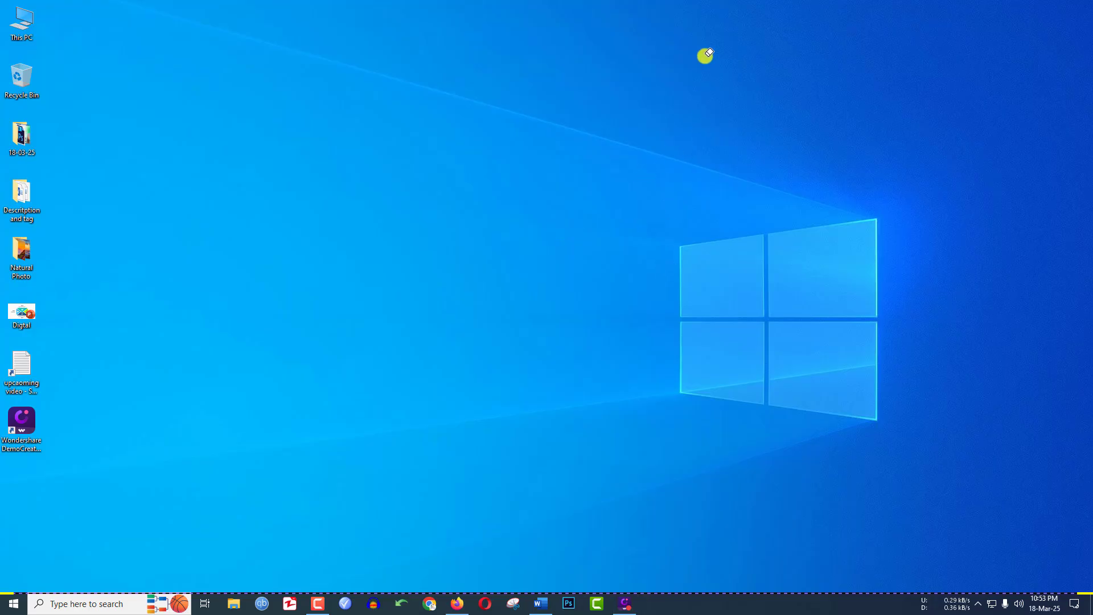
Draw a red ellipse annotation around the Natural Photo desktop icon and erase it.
{"action": "left_click", "coordinate": [702, 14]}
{"action": "mouse_move", "coordinate": [9, 177]}
{"action": "left_mouse_down"}
{"action": "mouse_move", "coordinate": [101, 233]}
{"action": "mouse_move", "coordinate": [144, 288]}
{"action": "mouse_move", "coordinate": [130, 317]}
{"action": "left_mouse_up"}
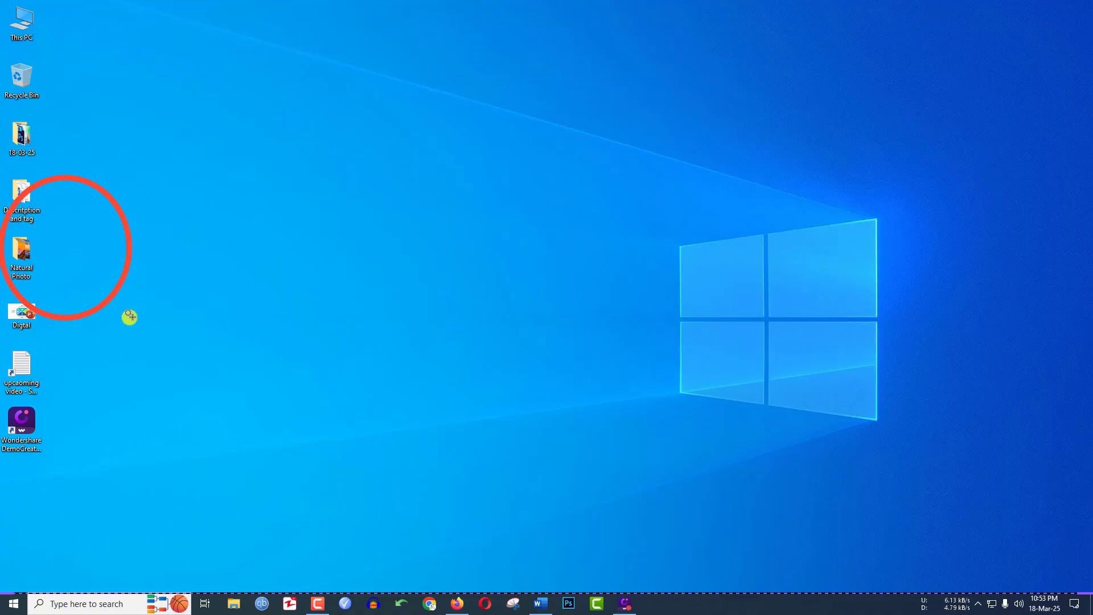
{"action": "left_click", "coordinate": [793, 17]}
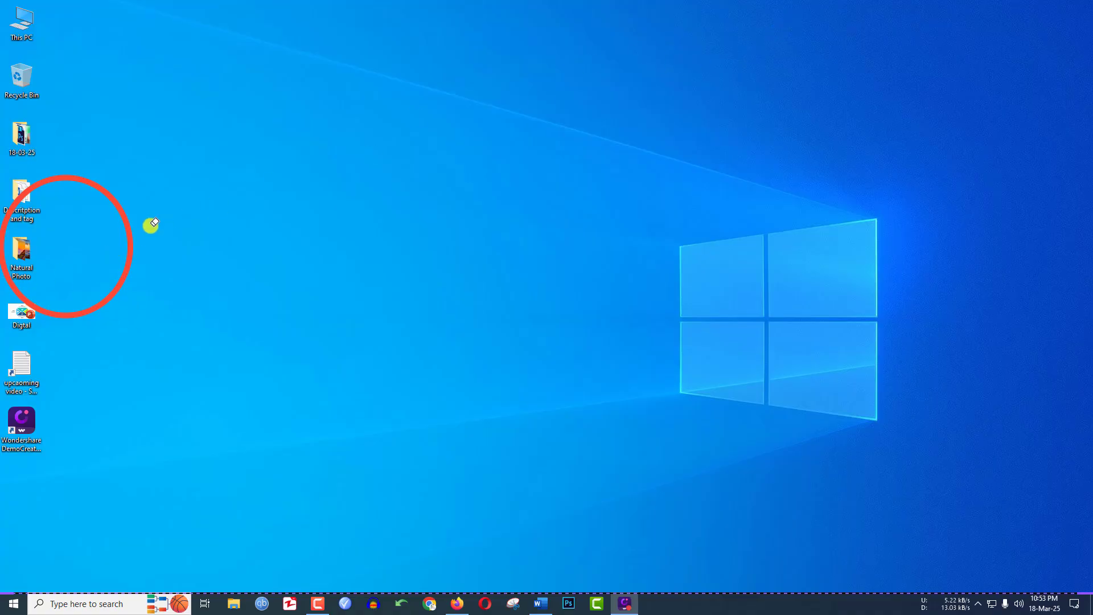
{"action": "left_click", "coordinate": [125, 234]}
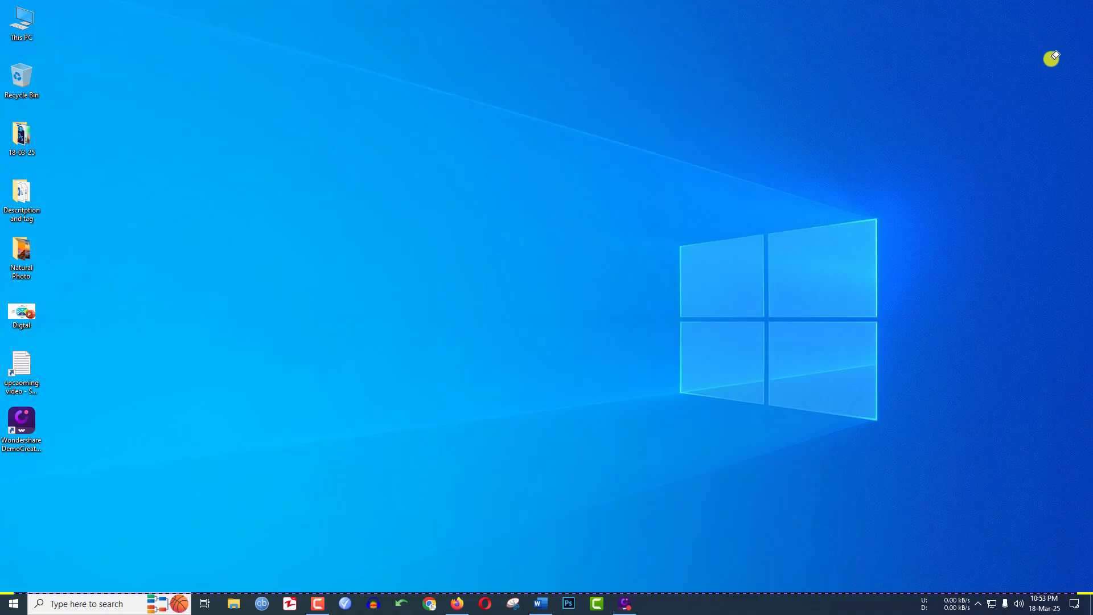
Stop the screen recording and open it in advanced editing.
{"action": "left_click", "coordinate": [1077, 16]}
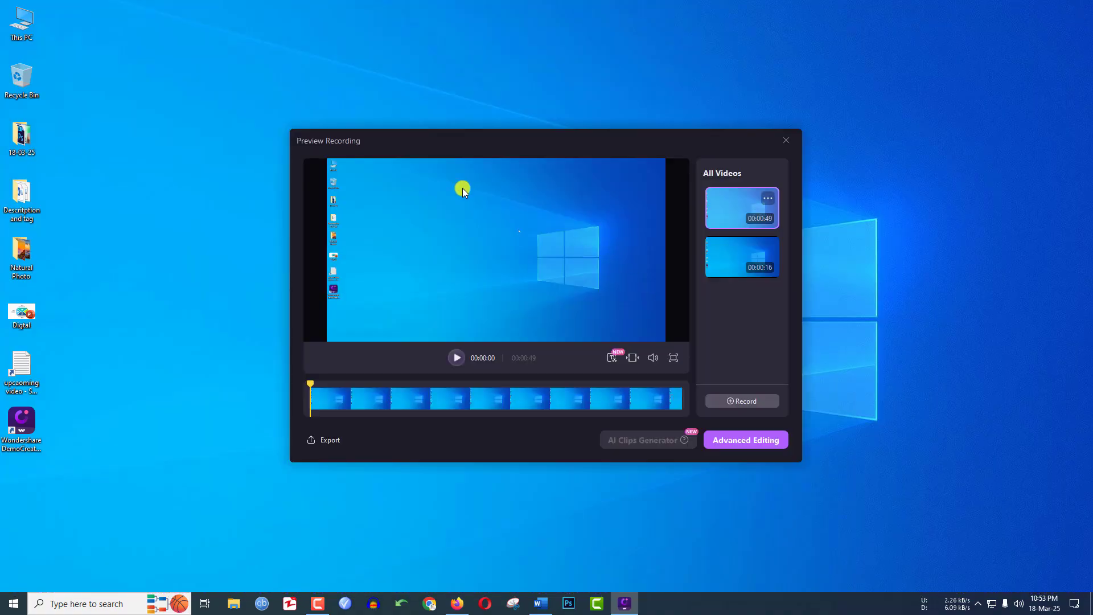
{"action": "left_click", "coordinate": [729, 442]}
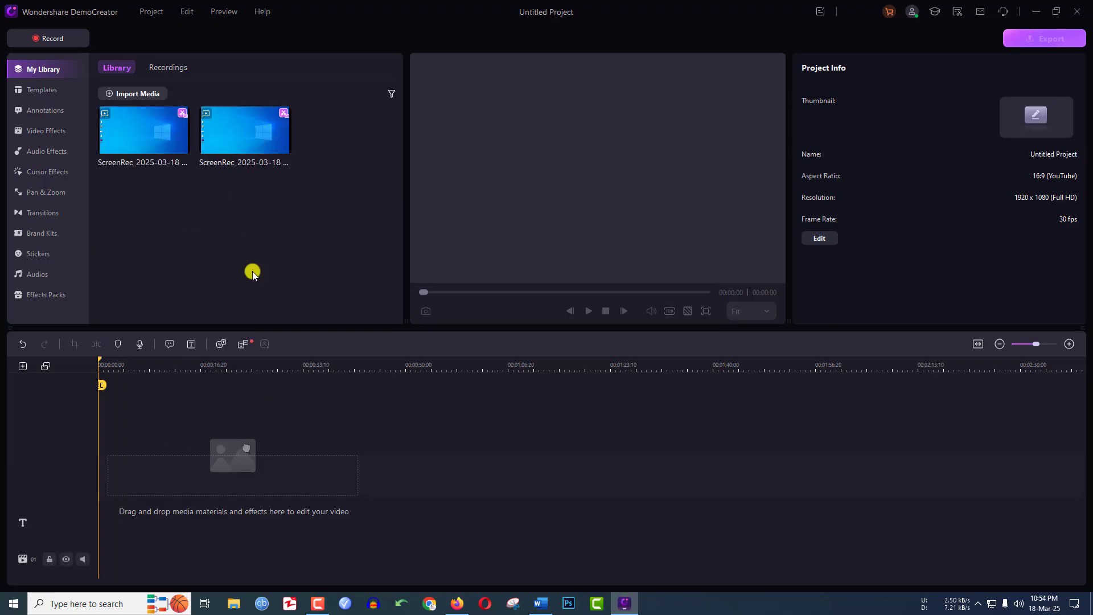
Place the second library recording at the start of the timeline, keeping the current 1920x1080 30.00fps project settings.
{"action": "left_click_drag", "start_coordinate": [230, 127], "coordinate": [90, 452]}
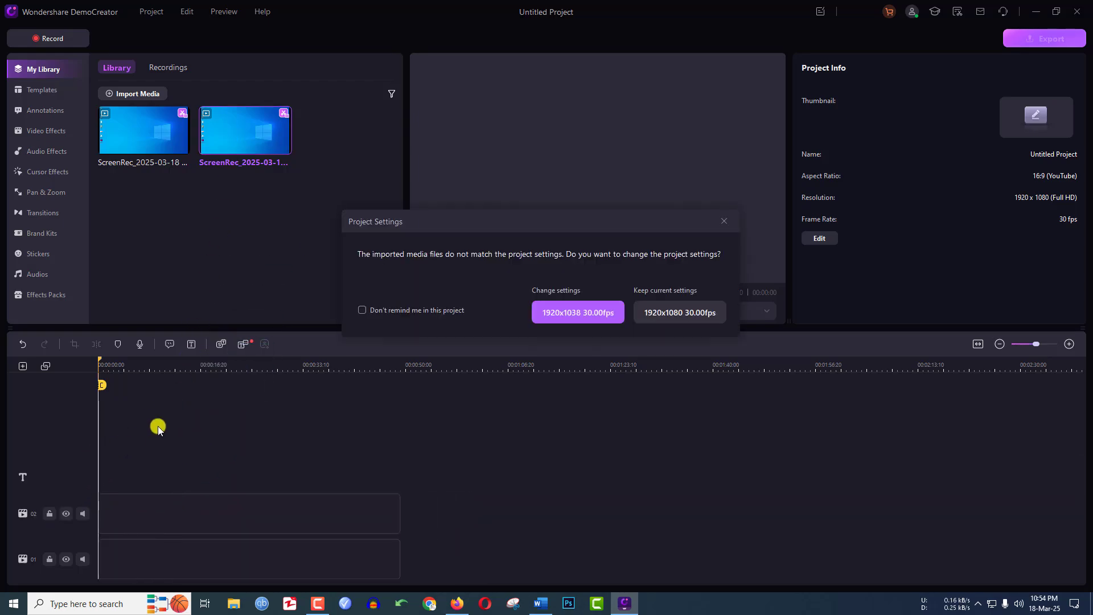
{"action": "left_click", "coordinate": [685, 317]}
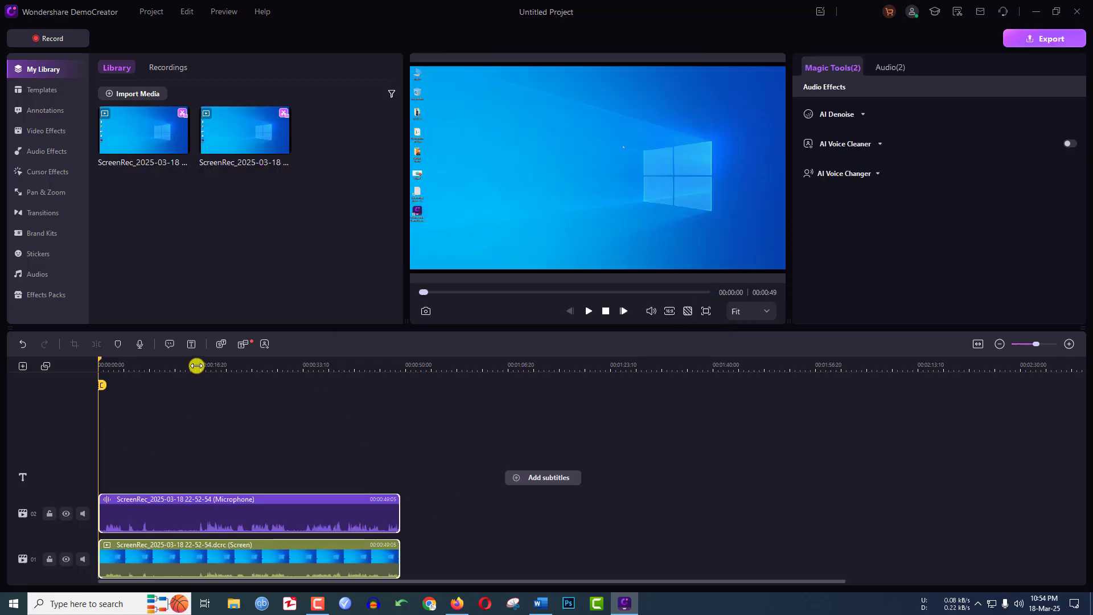
Split the screen and microphone clips on the timeline at about 33 seconds and 37 seconds.
{"action": "left_click_drag", "start_coordinate": [197, 365], "coordinate": [302, 391]}
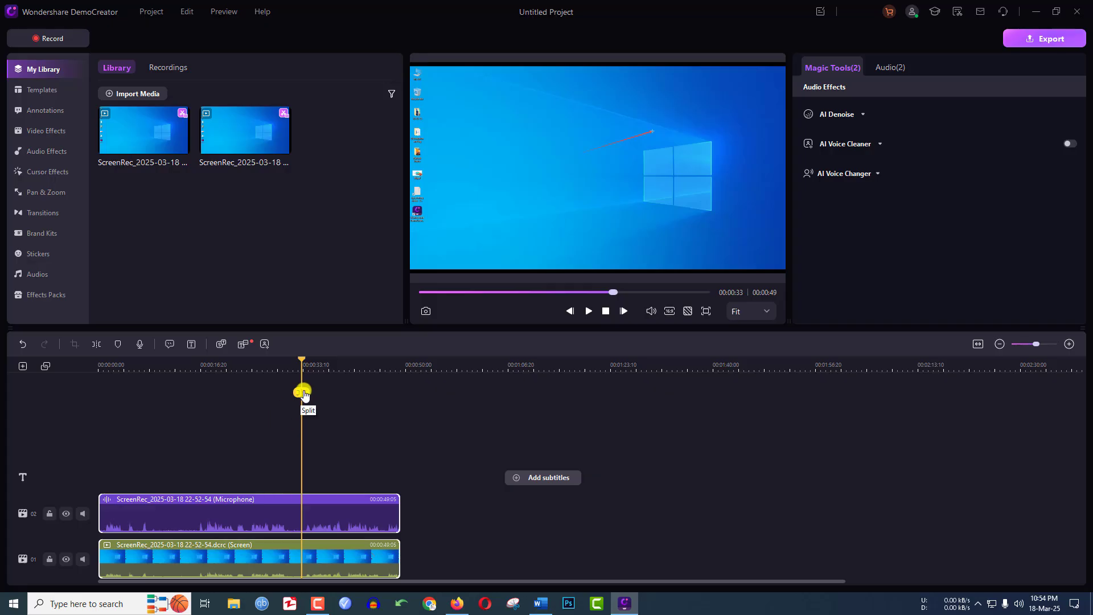
{"action": "left_click", "coordinate": [100, 346]}
{"action": "left_click_drag", "start_coordinate": [305, 397], "coordinate": [330, 395]}
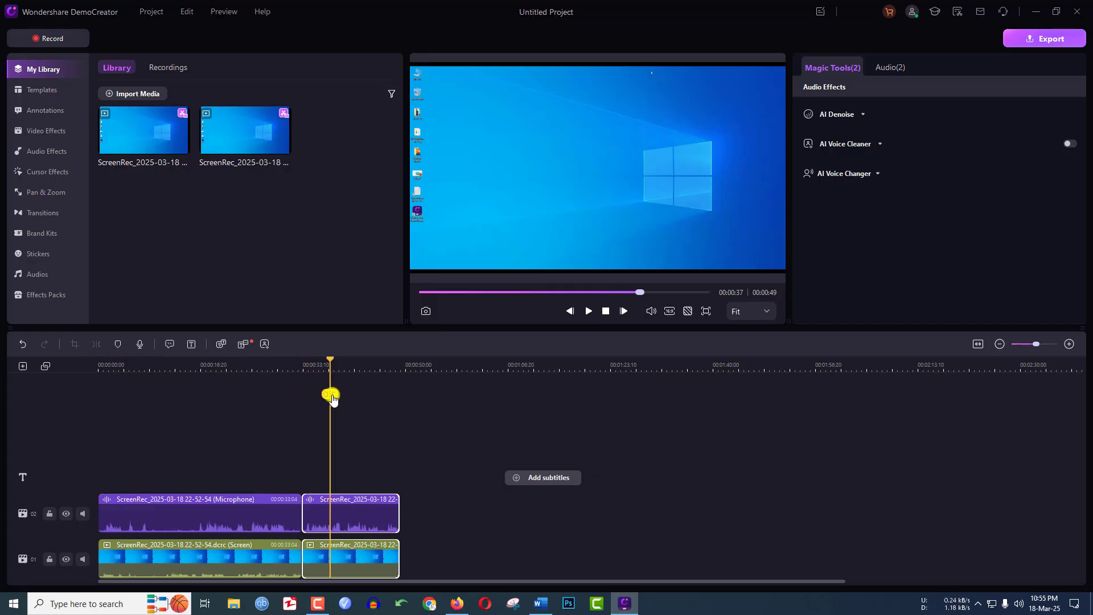
{"action": "left_click", "coordinate": [97, 344]}
Delete the short segment between the two cuts and move the remaining end segment earlier to close the gap.
{"action": "left_click", "coordinate": [317, 546]}
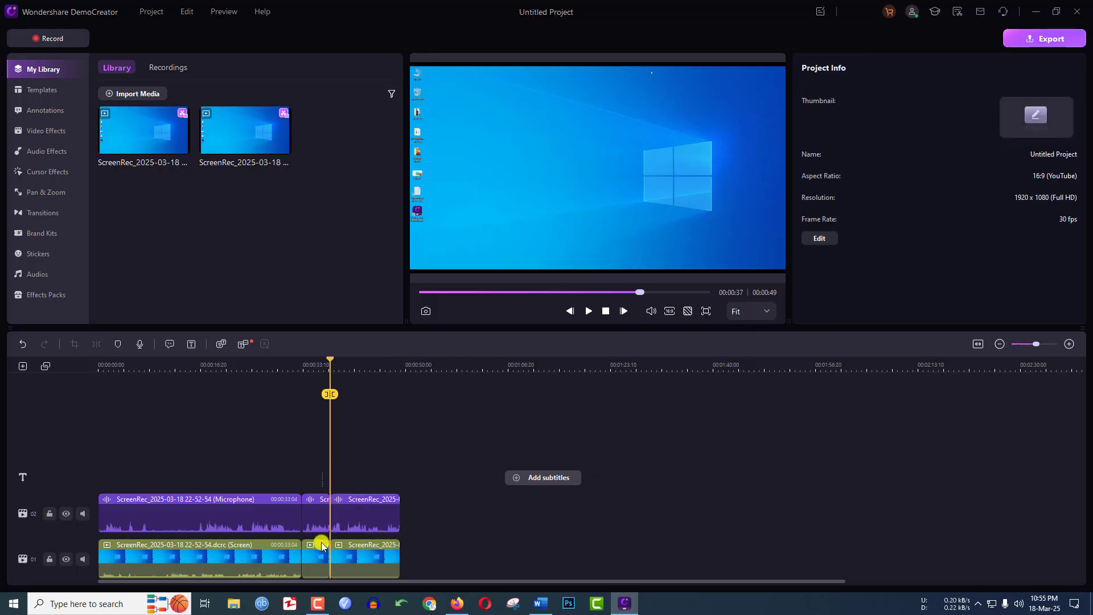
{"action": "key", "text": "Delete"}
{"action": "left_click_drag", "start_coordinate": [392, 555], "coordinate": [349, 558]}
{"action": "left_click", "coordinate": [408, 466]}
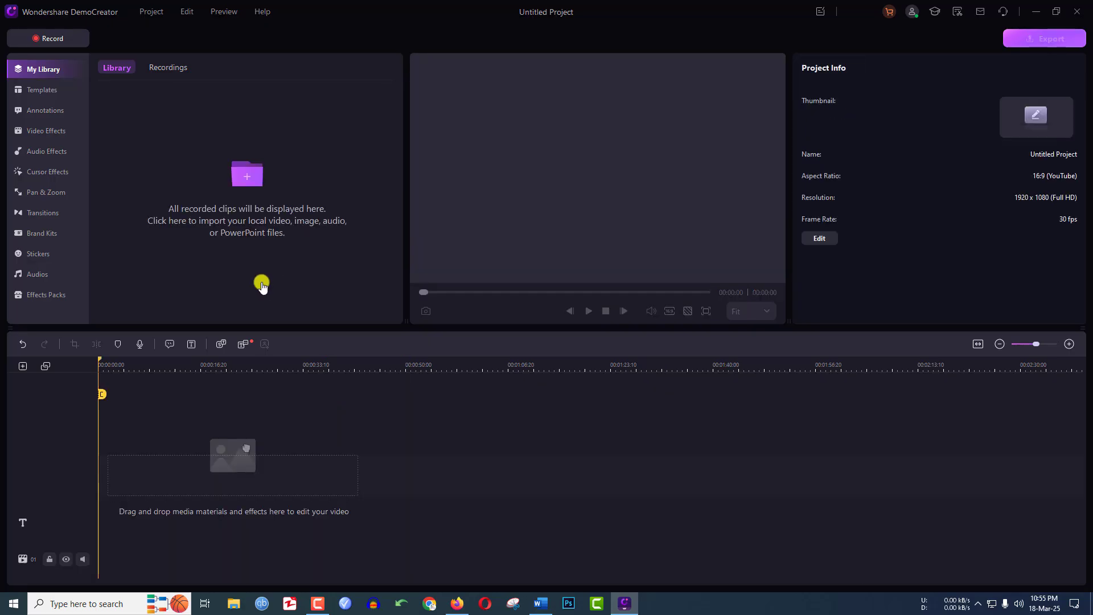
Import the Digtal PowerPoint file from the Desktop and place its slides on the timeline, keeping the current 1920x1080 30.00fps settings.
{"action": "left_click", "coordinate": [263, 180]}
{"action": "left_click", "coordinate": [321, 97]}
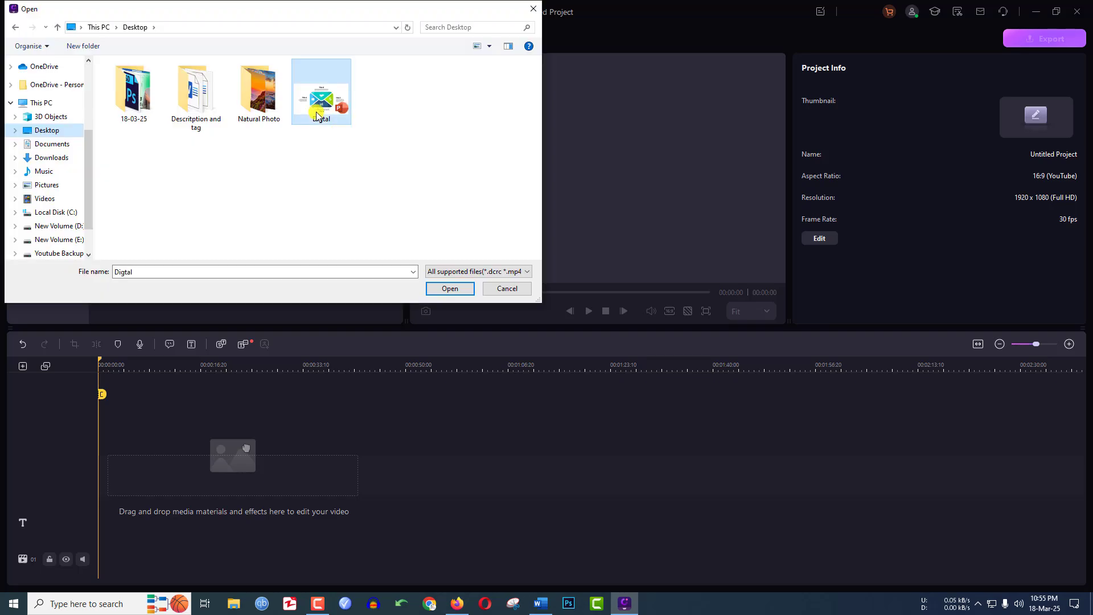
{"action": "left_click", "coordinate": [448, 289]}
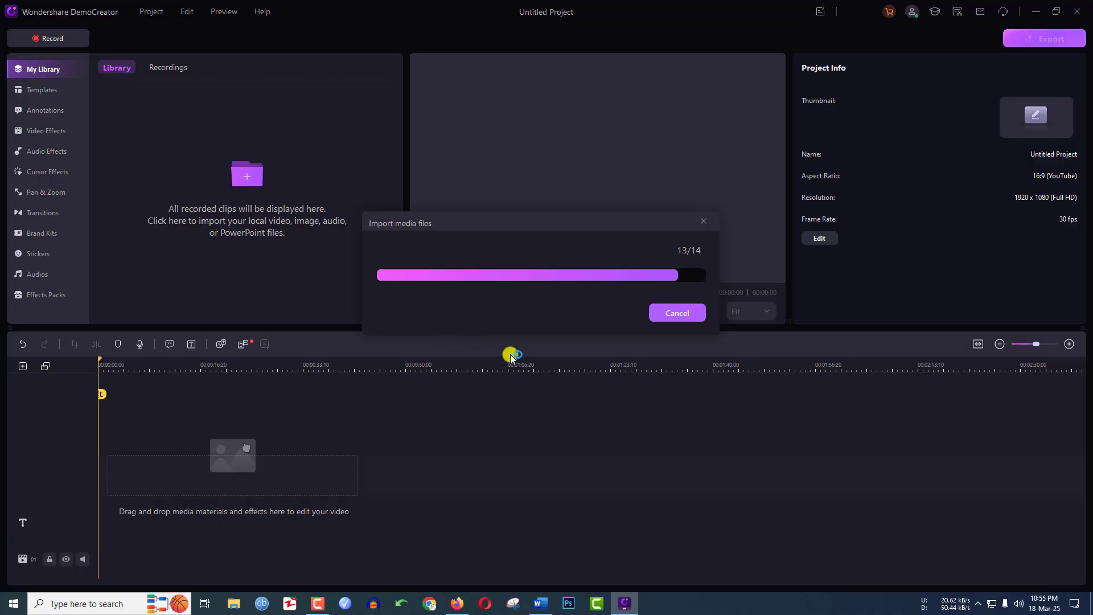
{"action": "left_click_drag", "start_coordinate": [153, 451], "coordinate": [101, 456]}
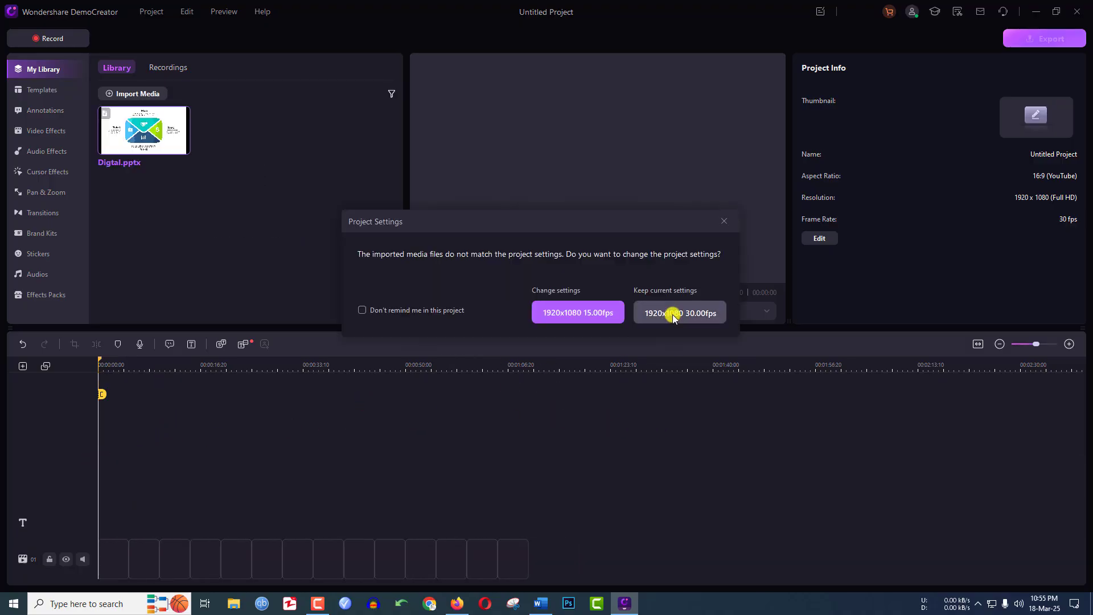
{"action": "left_click", "coordinate": [673, 315]}
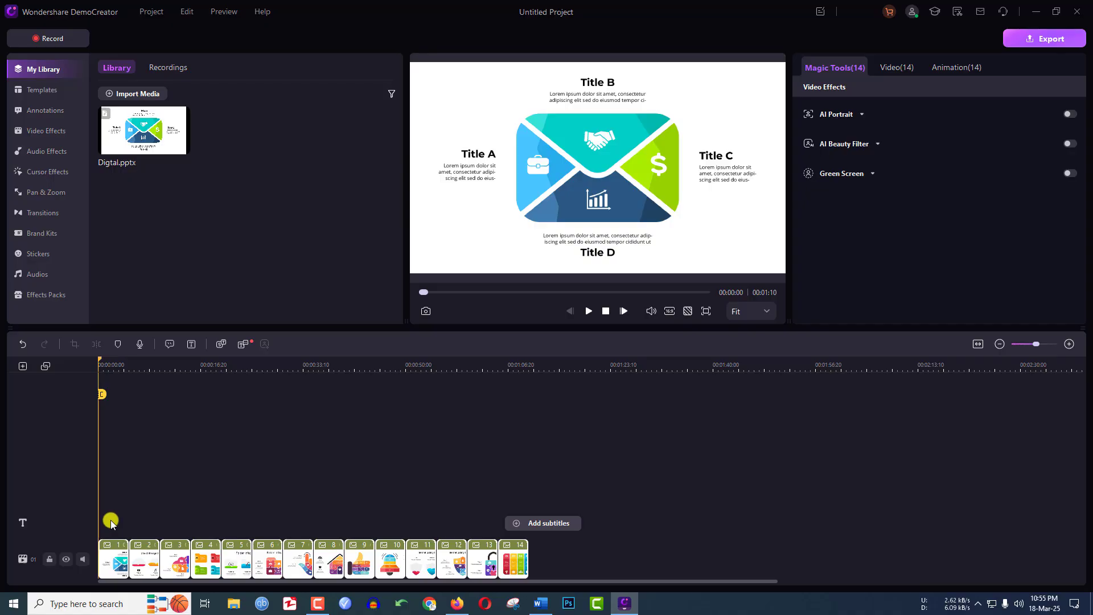
Add the Basic transition Orb 1 between the fourth and fifth slides on the timeline and preview it.
{"action": "left_click", "coordinate": [207, 519]}
{"action": "left_click", "coordinate": [231, 558]}
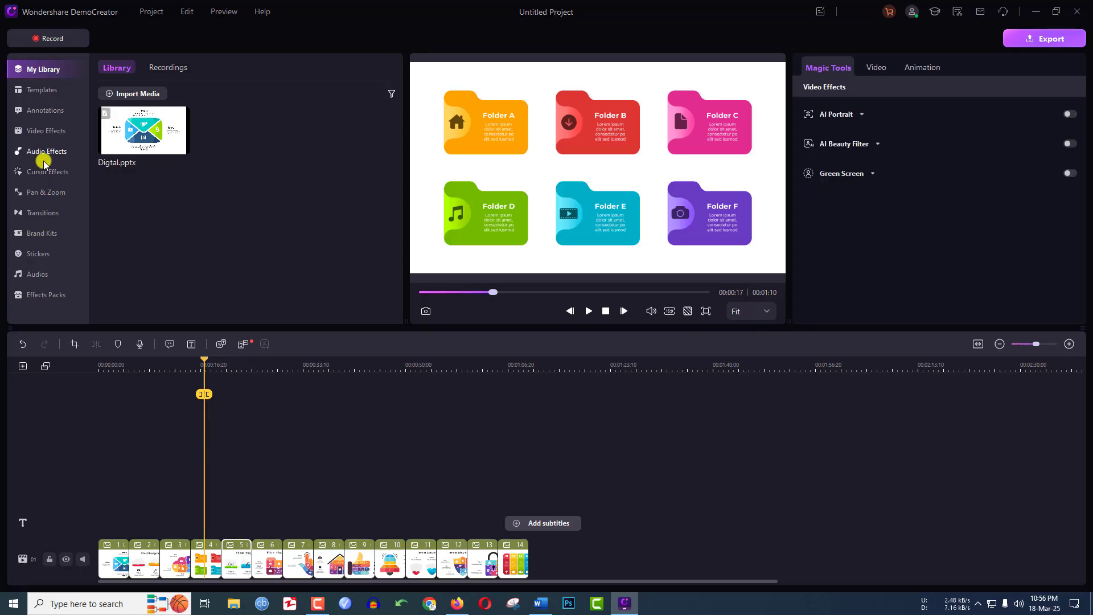
{"action": "left_click", "coordinate": [45, 214]}
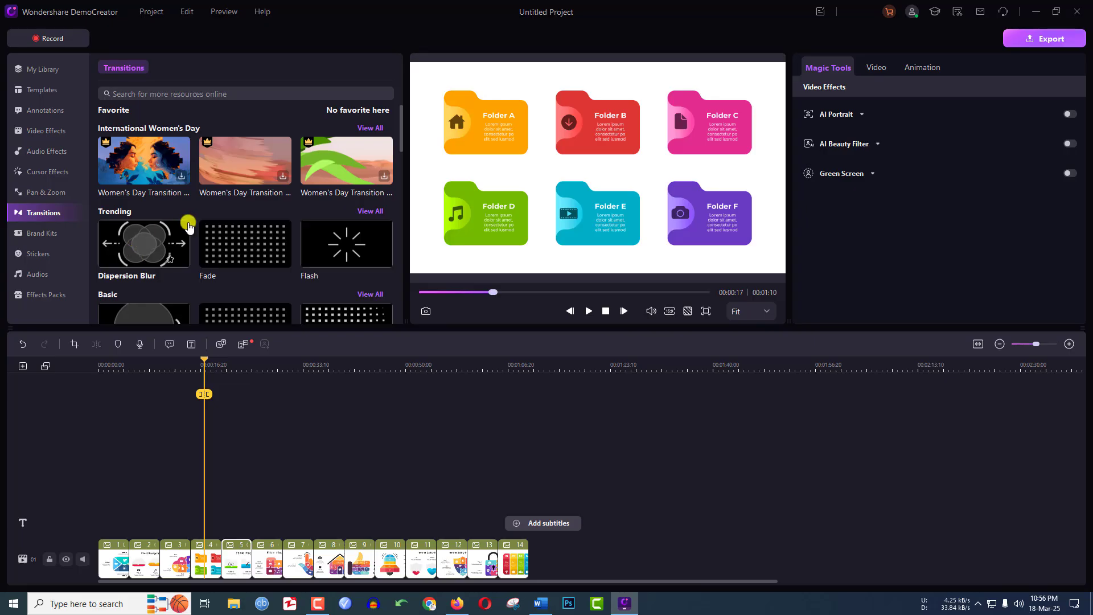
{"action": "scroll", "coordinate": [188, 226], "scroll_direction": "down", "scroll_amount": 1}
{"action": "left_click_drag", "start_coordinate": [139, 289], "coordinate": [223, 553]}
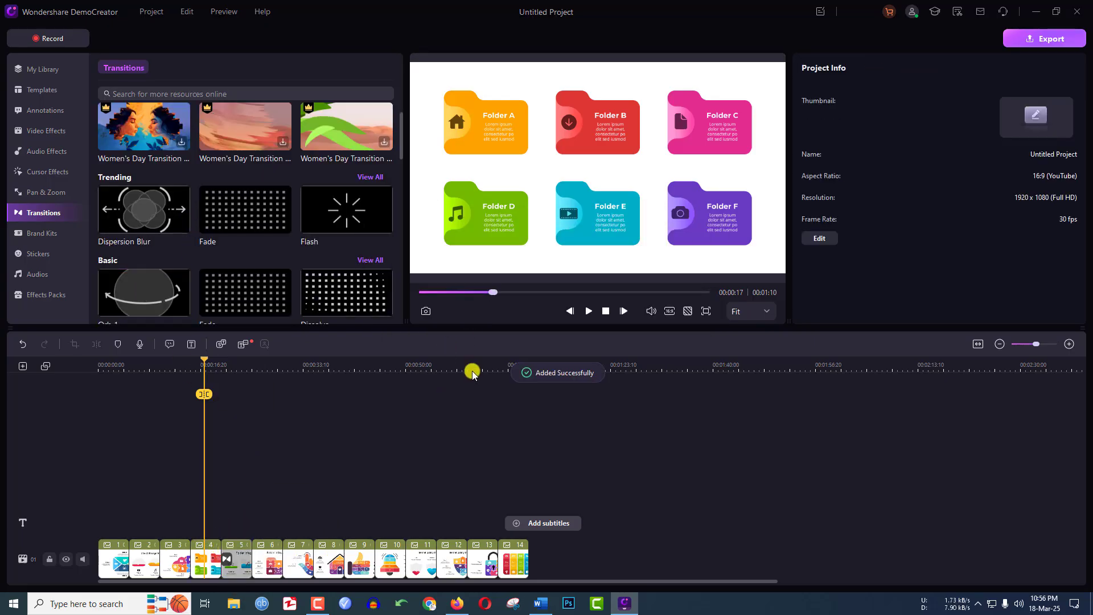
{"action": "left_click", "coordinate": [590, 312]}
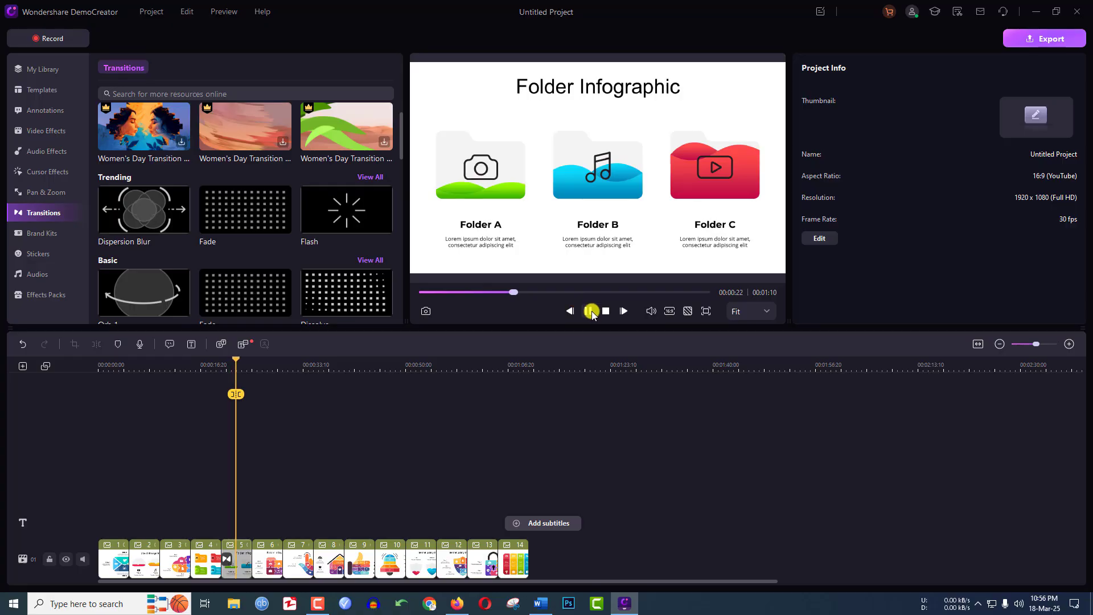
{"action": "left_click", "coordinate": [590, 311]}
Add the Rectangle 01 annotation on a new track above the fifth and sixth slides and reposition it on the slide at about 25 seconds.
{"action": "left_click", "coordinate": [46, 172]}
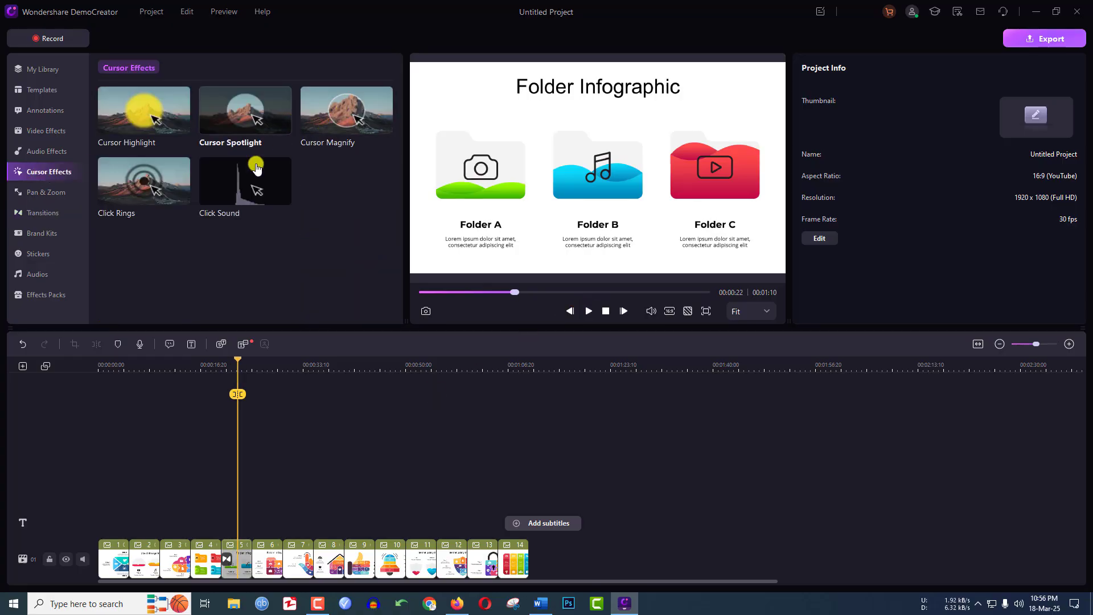
{"action": "left_click", "coordinate": [50, 153]}
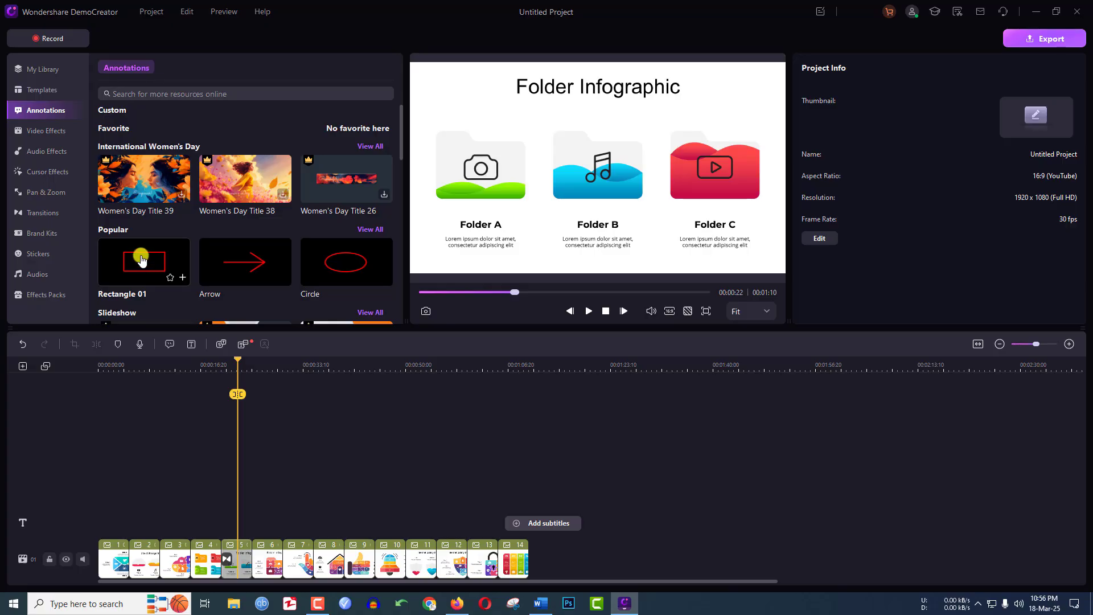
{"action": "left_click_drag", "start_coordinate": [142, 260], "coordinate": [250, 500]}
{"action": "left_click_drag", "start_coordinate": [238, 366], "coordinate": [252, 373]}
{"action": "left_click_drag", "start_coordinate": [611, 191], "coordinate": [522, 155]}
Select all timeline clips and open the export settings with the project name selected for editing.
{"action": "key", "text": "ctrl+a"}
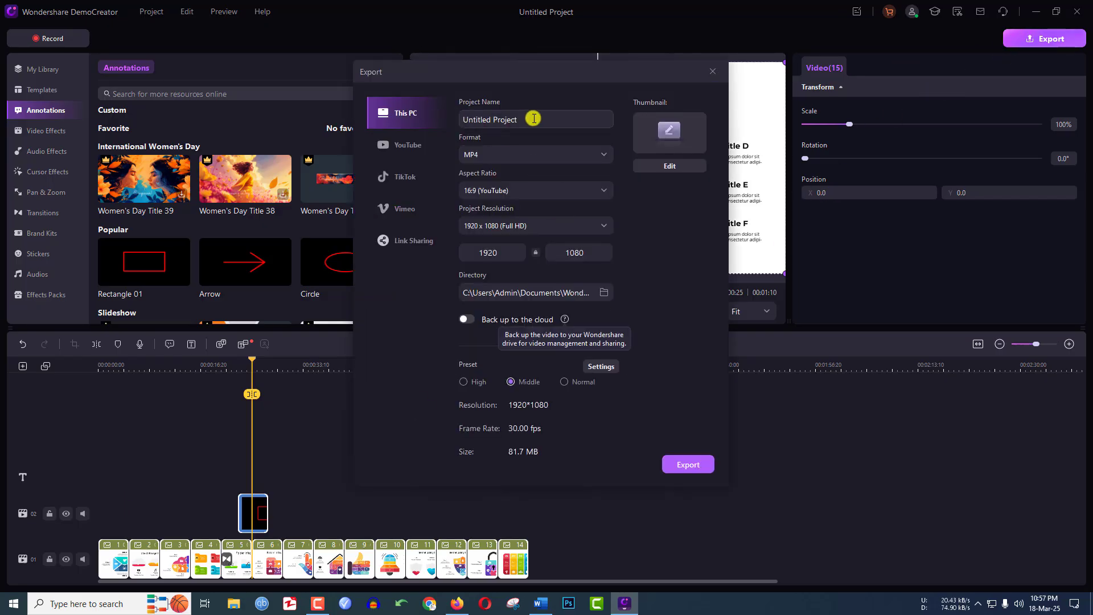
{"action": "left_click_drag", "start_coordinate": [546, 118], "coordinate": [405, 118]}
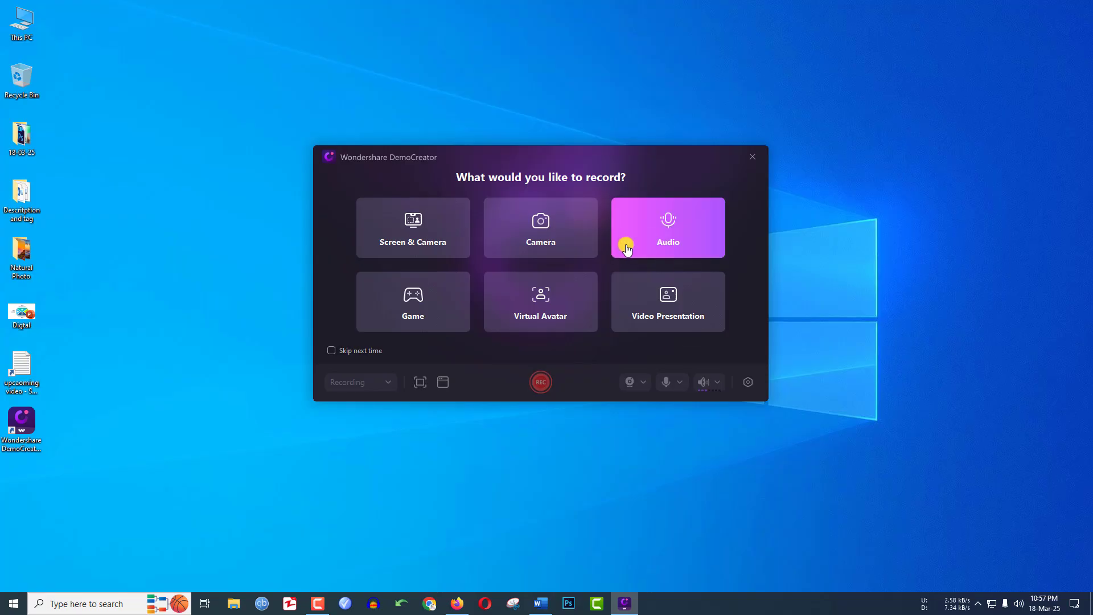
Create a Video Presentation project by importing the Digtal PowerPoint file from the Desktop.
{"action": "left_click", "coordinate": [701, 300]}
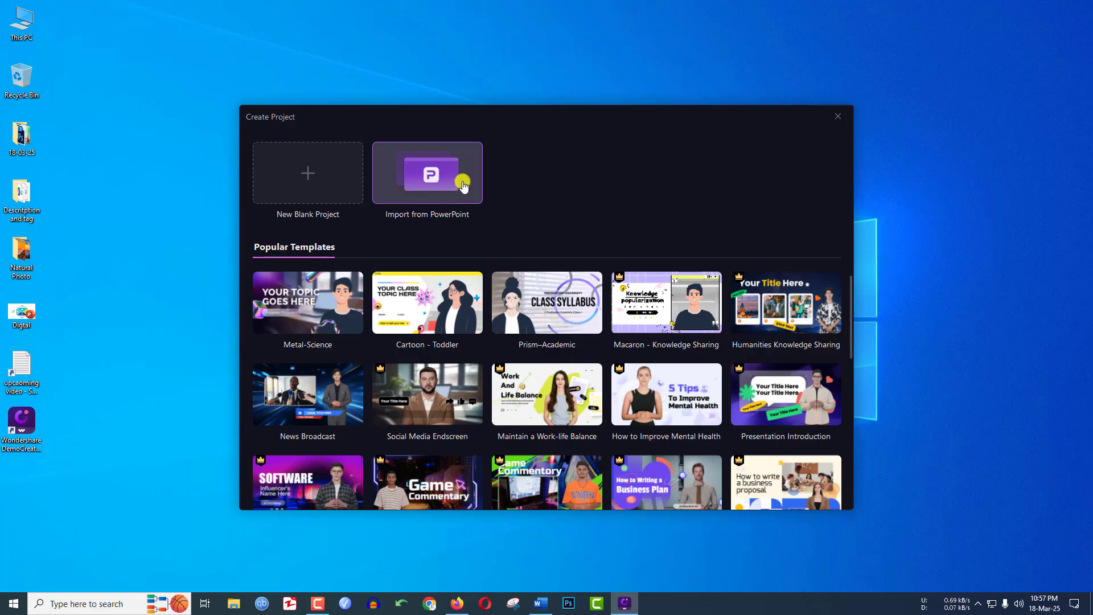
{"action": "left_click", "coordinate": [459, 184]}
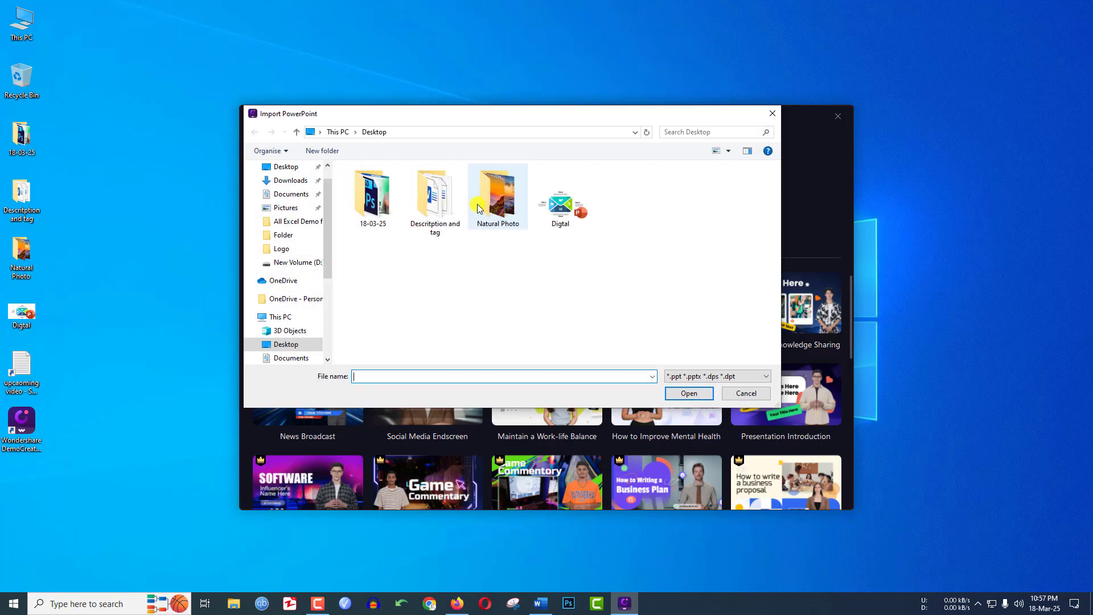
{"action": "left_click", "coordinate": [560, 219]}
{"action": "left_click", "coordinate": [690, 394]}
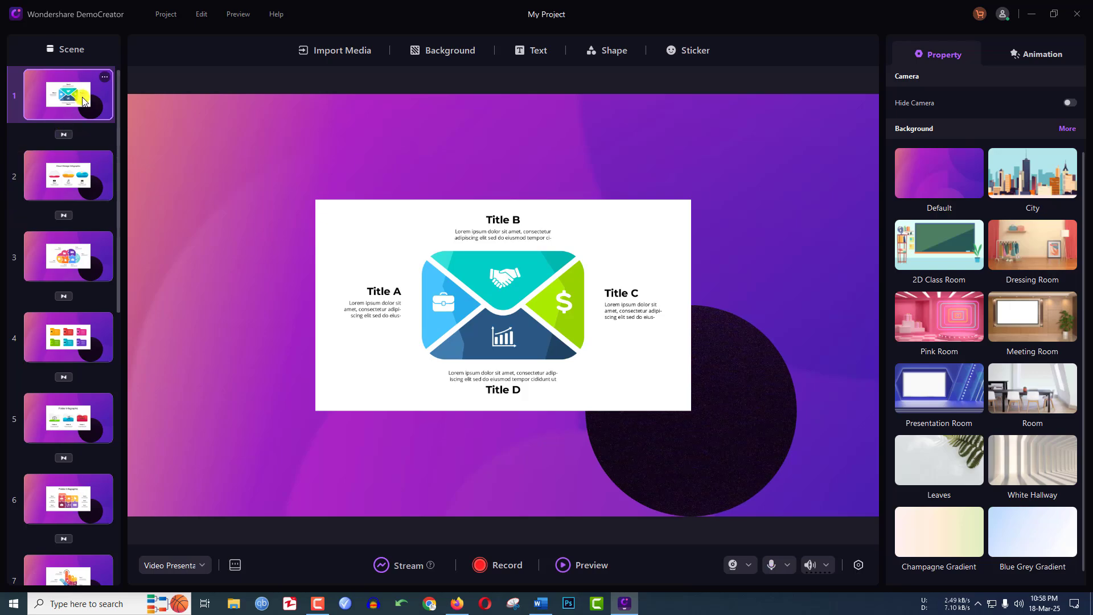
Shrink the circular camera frame on the first scene and place it near the scene's lower-right corner.
{"action": "left_click", "coordinate": [715, 435]}
{"action": "left_click_drag", "start_coordinate": [715, 434], "coordinate": [793, 400]}
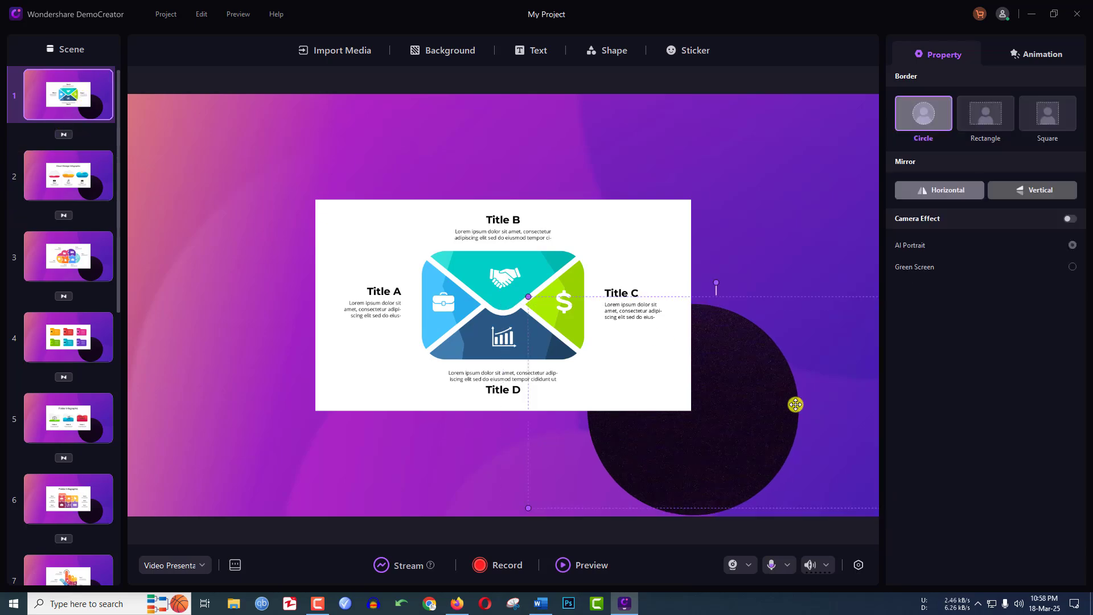
{"action": "left_click_drag", "start_coordinate": [590, 270], "coordinate": [746, 378]}
{"action": "left_click_drag", "start_coordinate": [828, 397], "coordinate": [764, 419]}
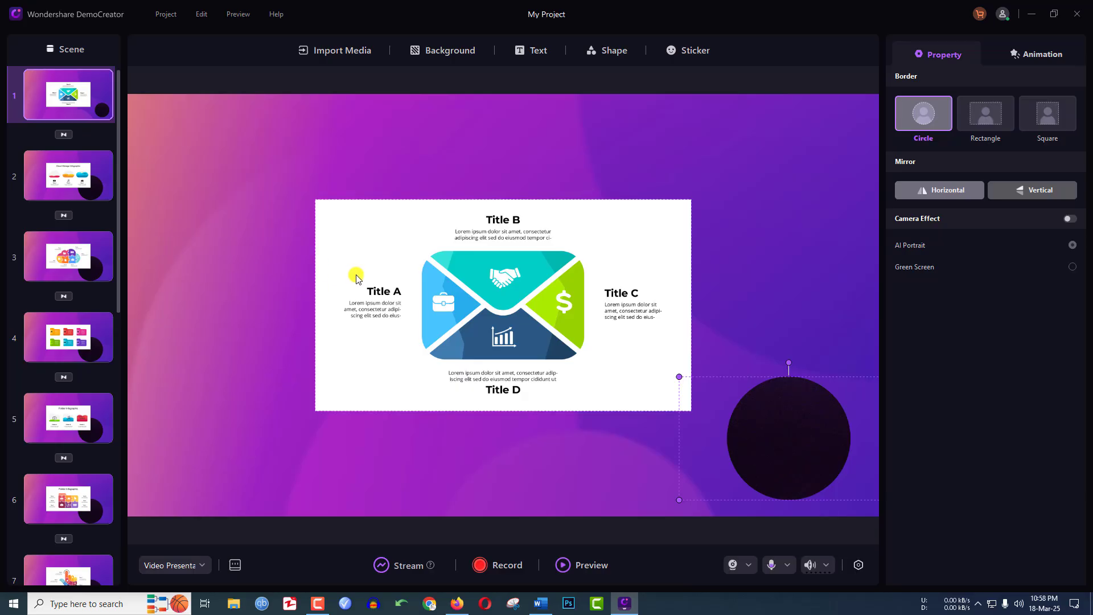
Enlarge the slide image on the first scene to 74% scale and shift it up and to the left.
{"action": "left_click", "coordinate": [615, 246]}
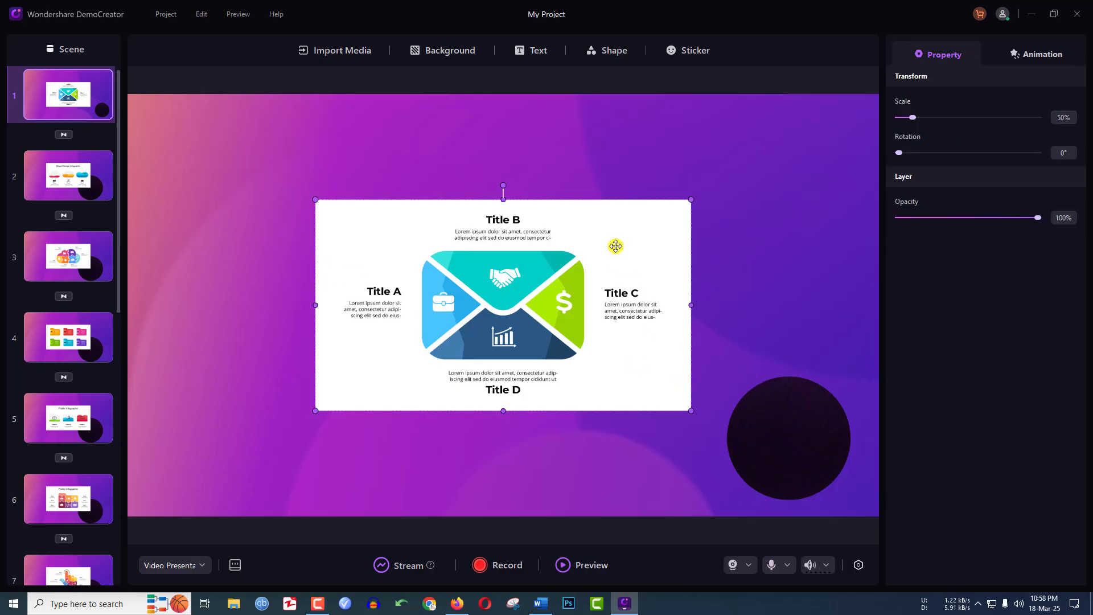
{"action": "left_click_drag", "start_coordinate": [315, 199], "coordinate": [231, 152]}
{"action": "left_click_drag", "start_coordinate": [691, 408], "coordinate": [720, 463]}
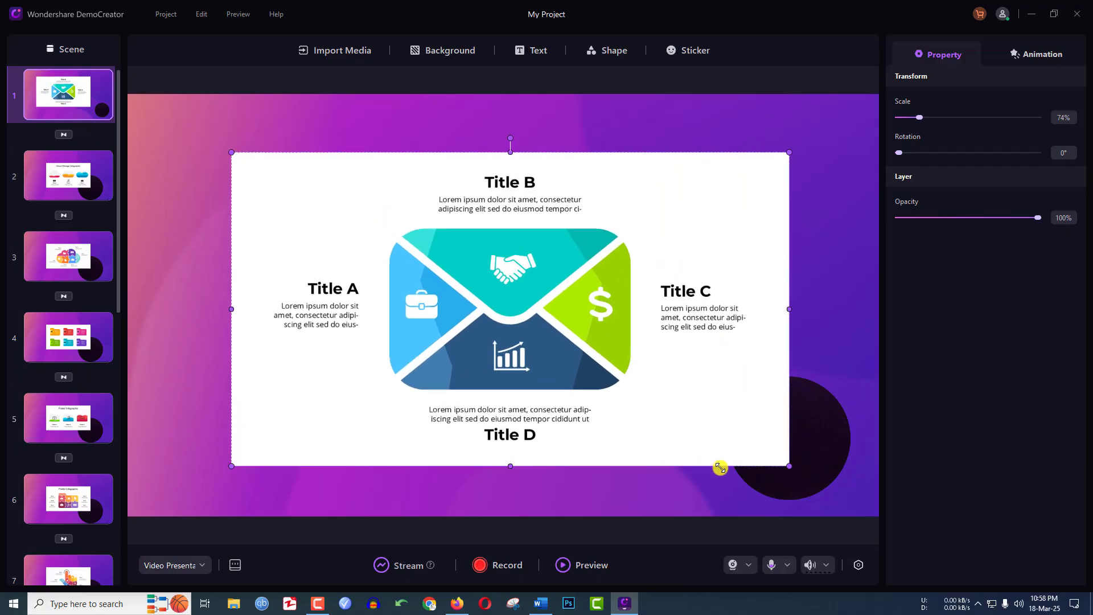
{"action": "left_click_drag", "start_coordinate": [749, 409], "coordinate": [703, 378]}
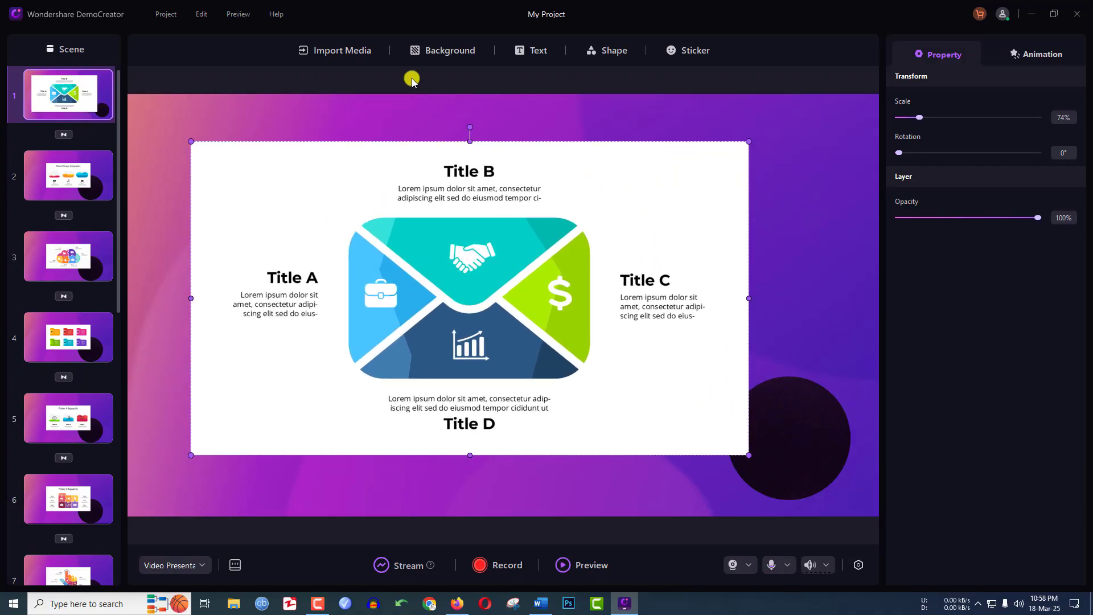
{"action": "left_click", "coordinate": [447, 50]}
{"action": "left_click", "coordinate": [531, 51]}
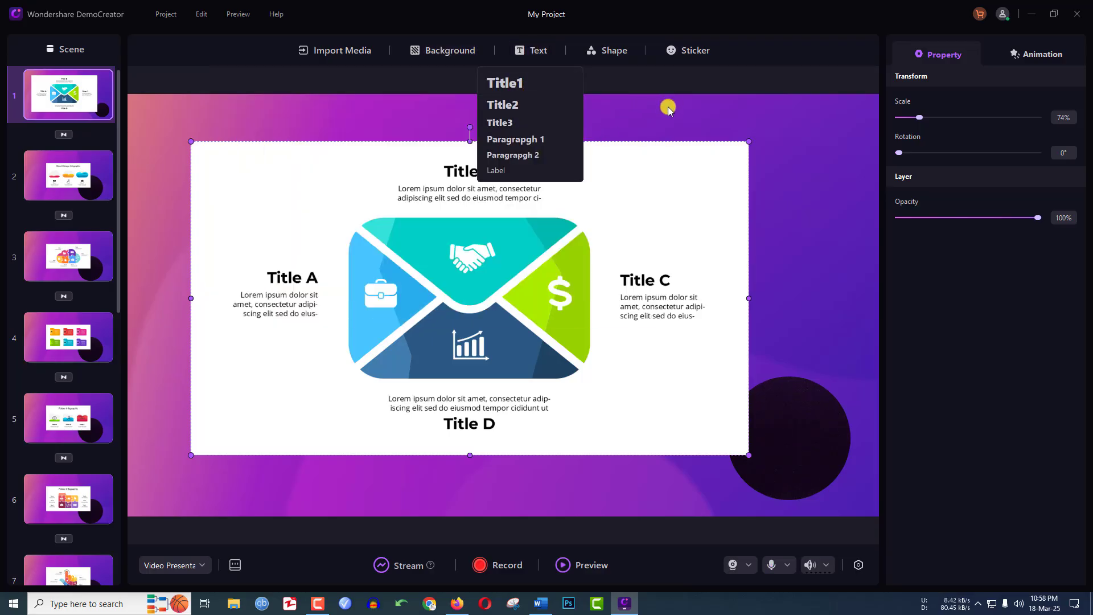
{"action": "left_click", "coordinate": [668, 109]}
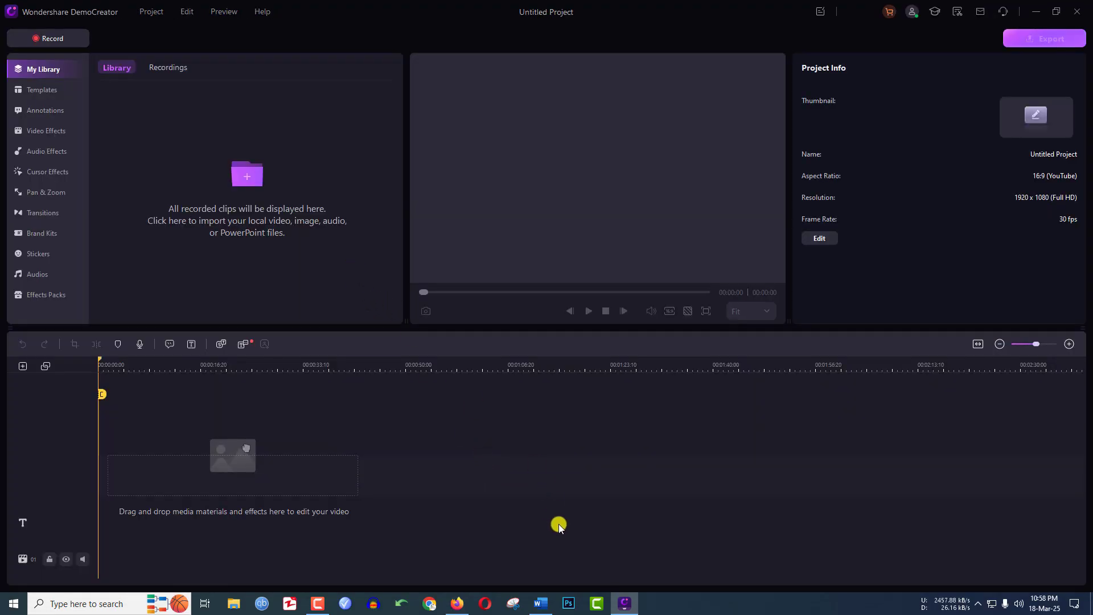
Import the video 4 Step Animated Infographic Progress Slide in Microsoft PowerPoint from the 4 step powrpoint infographic folder into the editor's library.
{"action": "left_click", "coordinate": [265, 177]}
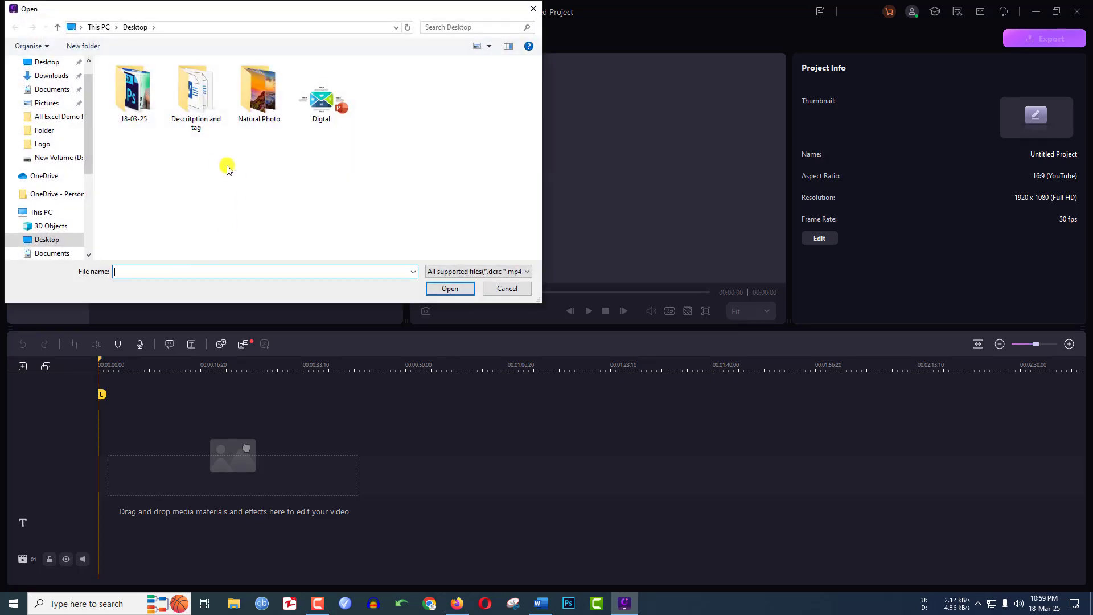
{"action": "left_click_drag", "start_coordinate": [85, 152], "coordinate": [86, 232]}
{"action": "left_click", "coordinate": [132, 102]}
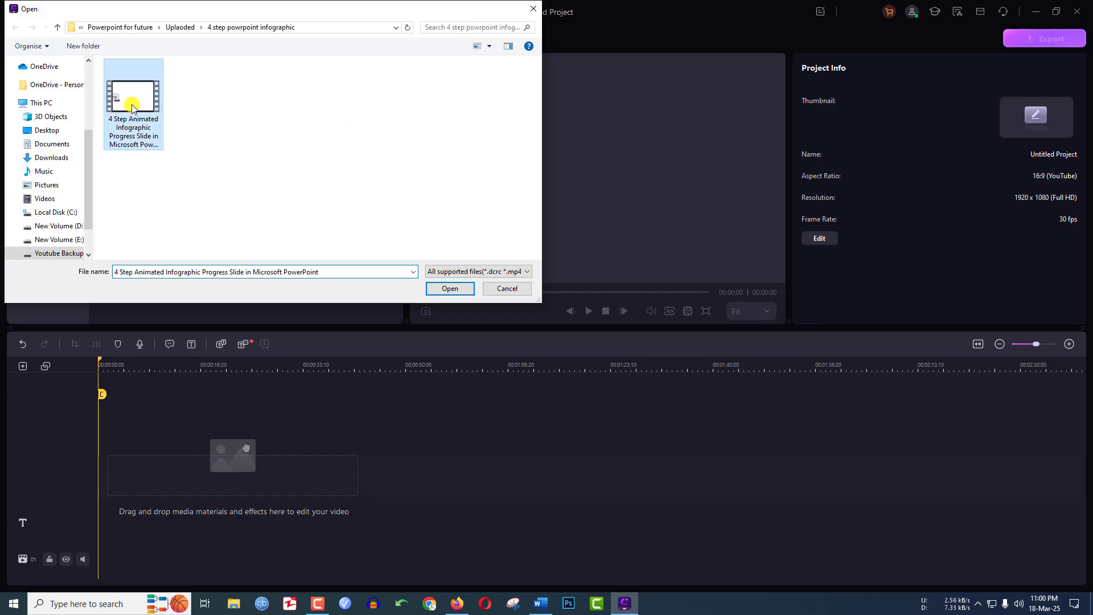
{"action": "left_click", "coordinate": [435, 294]}
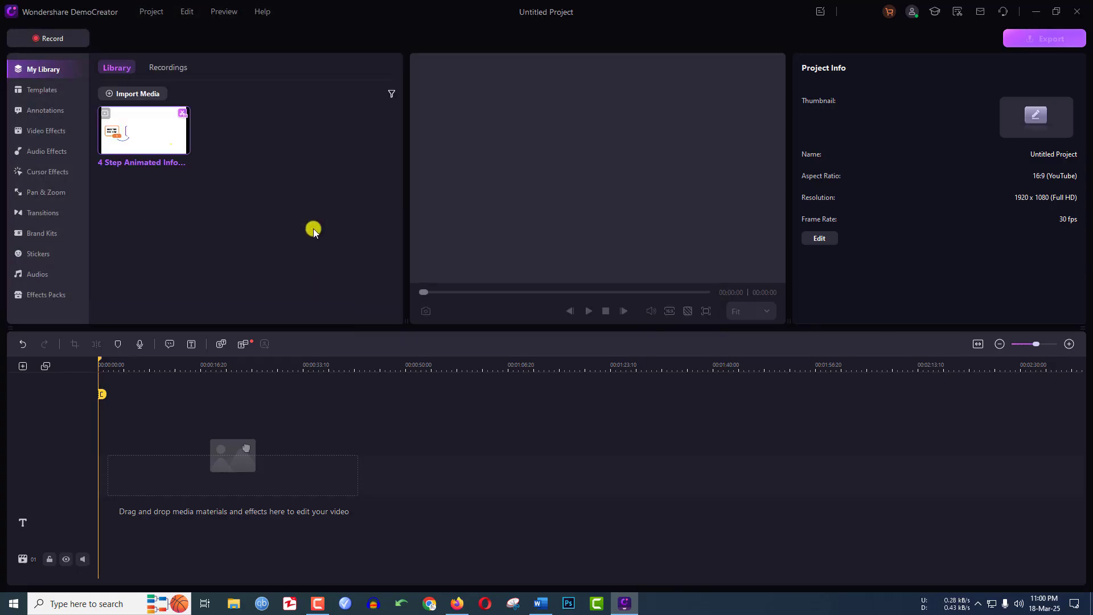
Run AI Voice Changer on the 4 Step Animated Infographic clip using the Jeremy voice.
{"action": "right_click", "coordinate": [151, 138]}
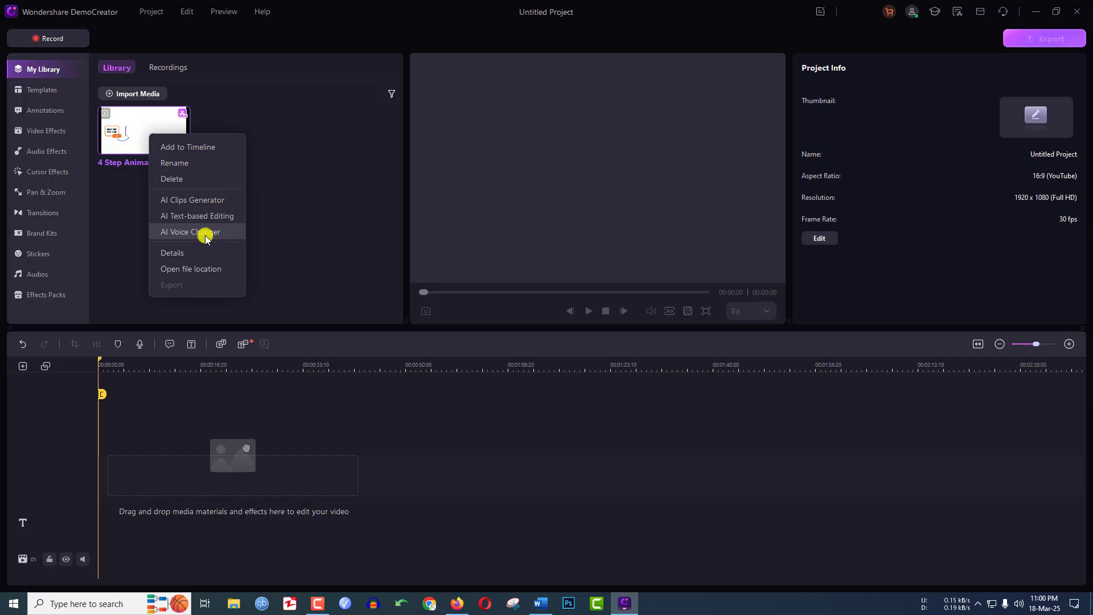
{"action": "left_click", "coordinate": [187, 233]}
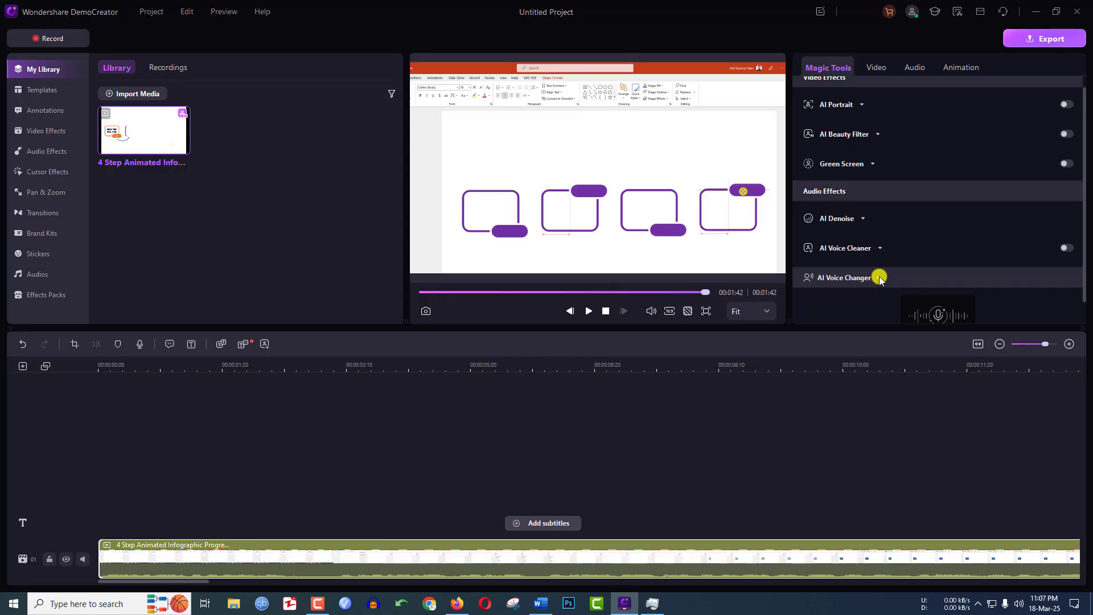
{"action": "scroll", "coordinate": [921, 278], "scroll_direction": "down", "scroll_amount": 1}
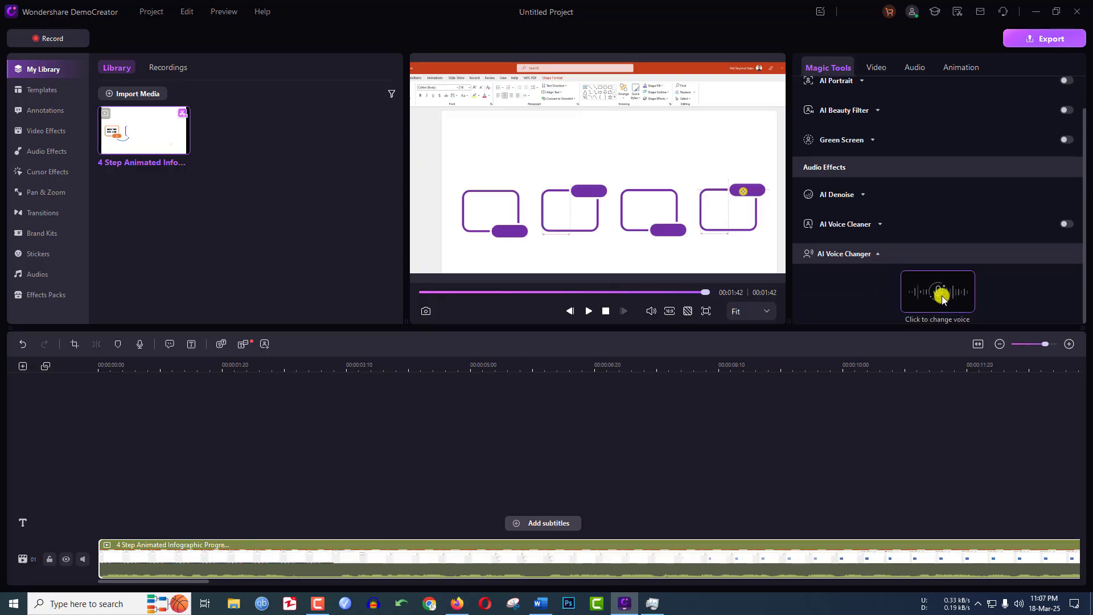
{"action": "left_click", "coordinate": [941, 294]}
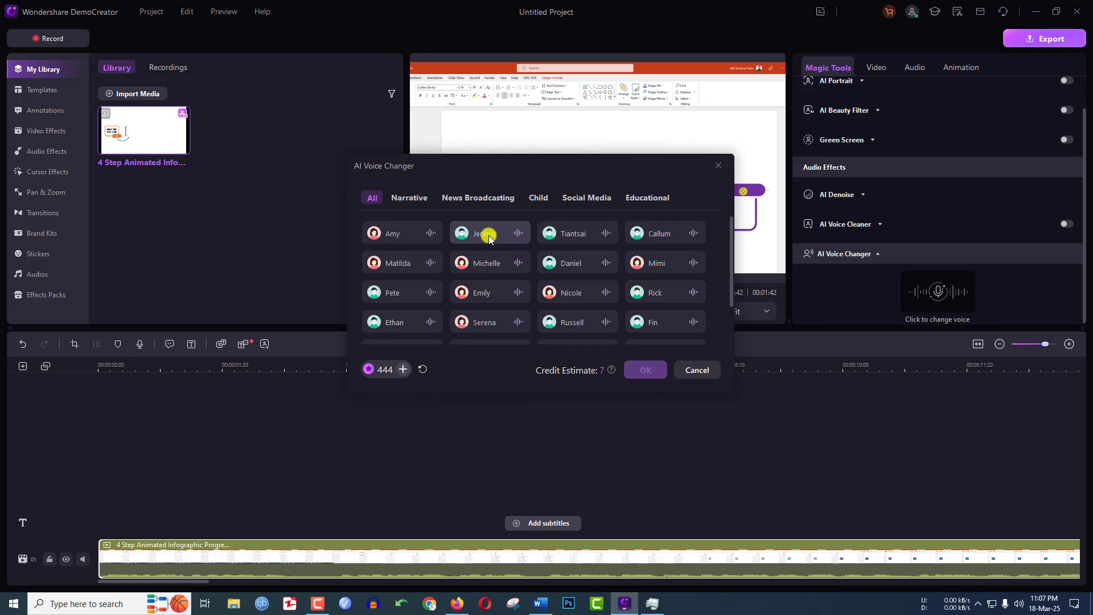
{"action": "left_click", "coordinate": [489, 239]}
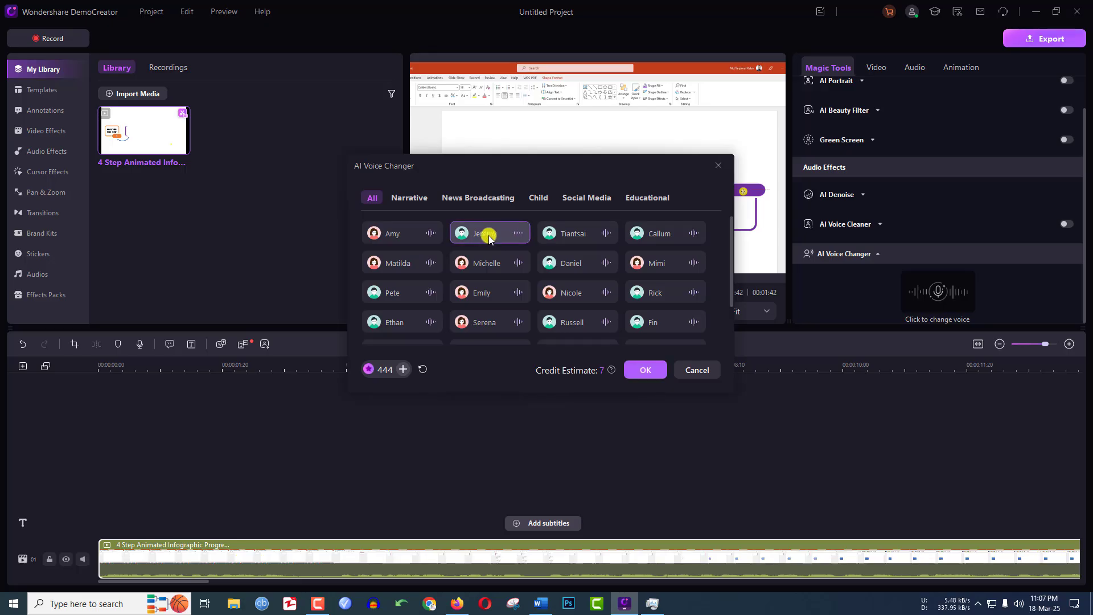
{"action": "left_click", "coordinate": [643, 371]}
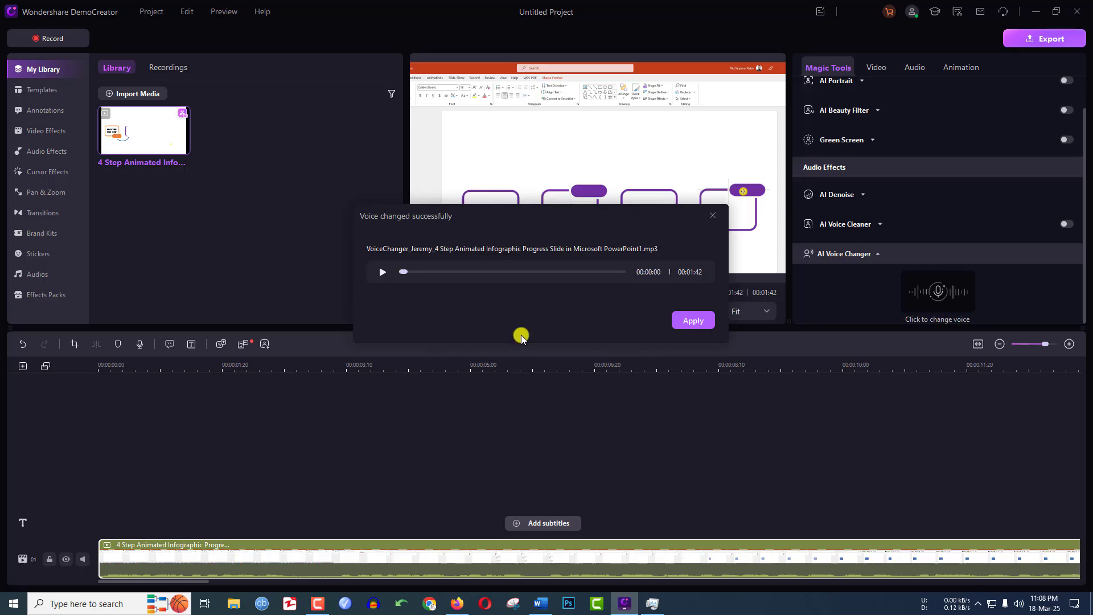
Listen to the converted Jeremy voice audio and close the result without applying it.
{"action": "left_click", "coordinate": [383, 272]}
{"action": "left_click", "coordinate": [382, 278]}
{"action": "left_click", "coordinate": [715, 213]}
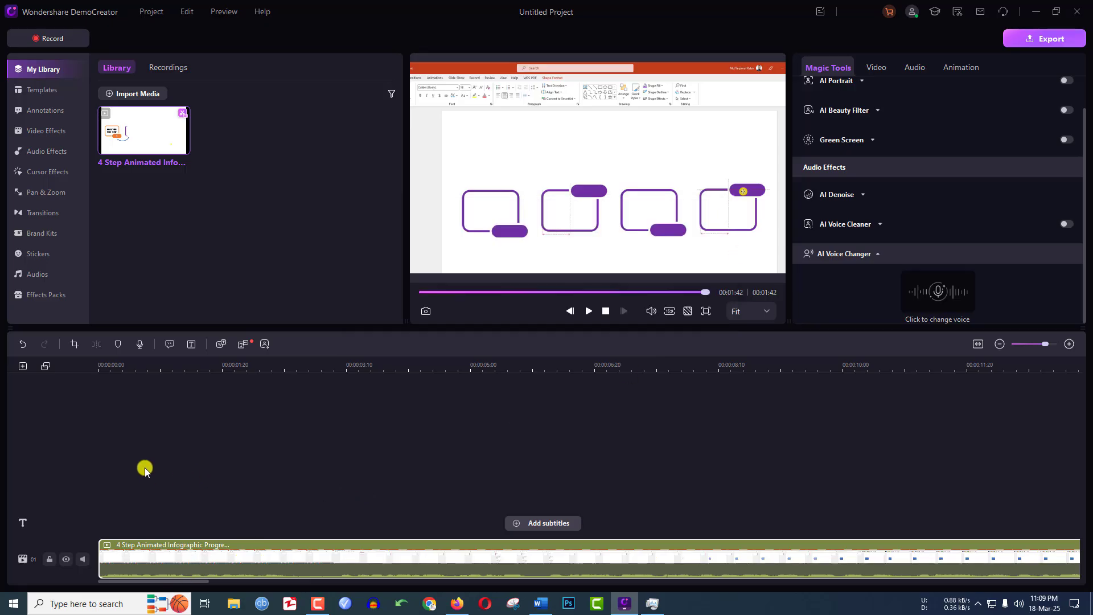
Play the first seconds of the timeline clip from the beginning to hear its original voice.
{"action": "left_click", "coordinate": [98, 364]}
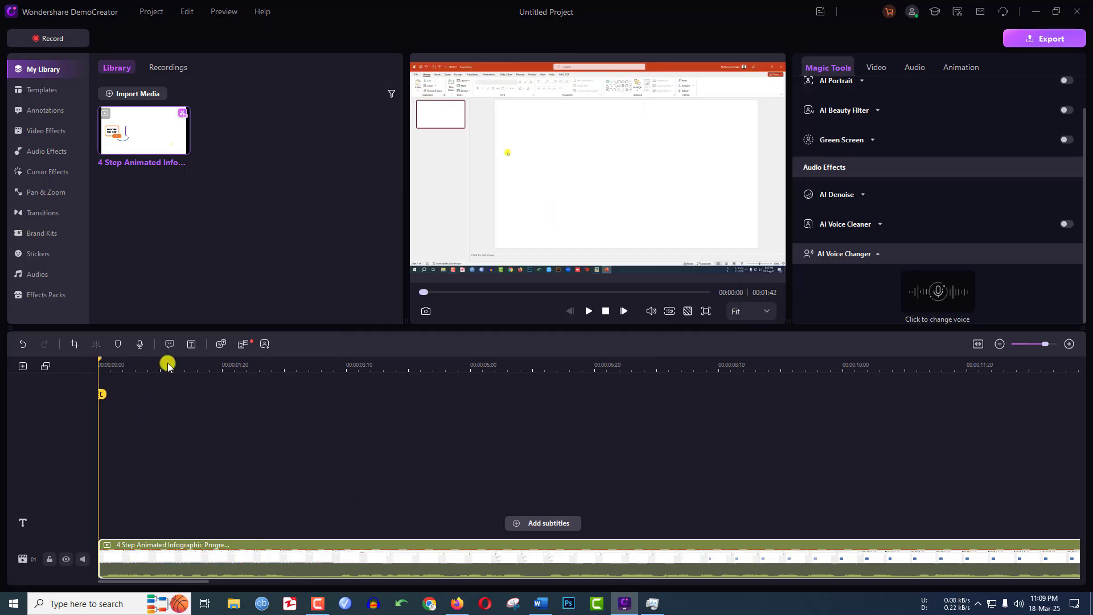
{"action": "left_click", "coordinate": [589, 311]}
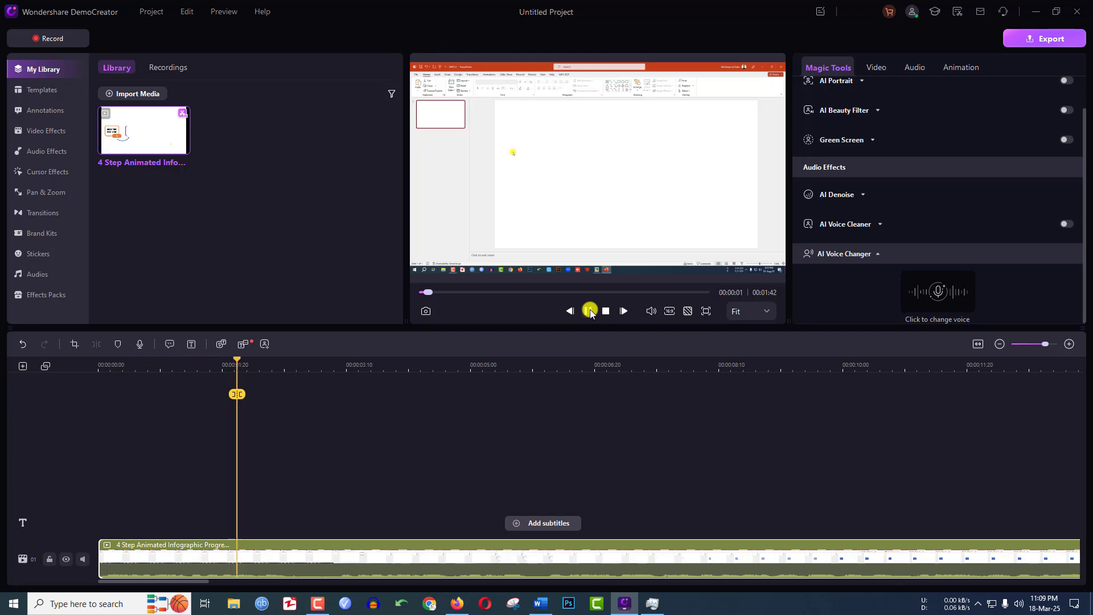
{"action": "left_click", "coordinate": [589, 310]}
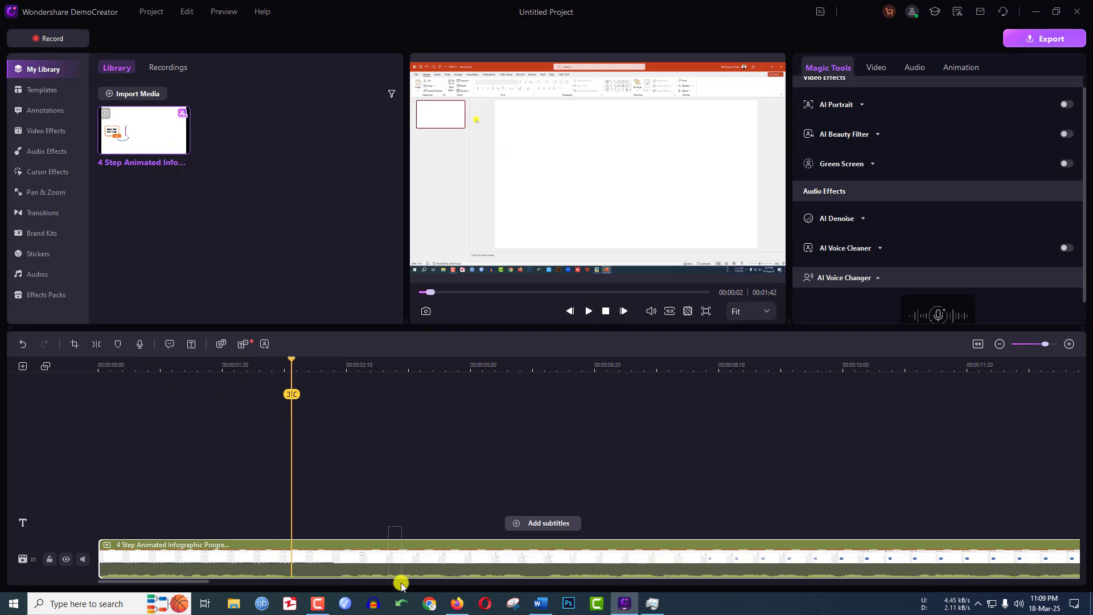
Delete the clip from the timeline and run AI Text-based Editing on the library video with English (United States) as transcription language.
{"action": "key", "text": "Delete"}
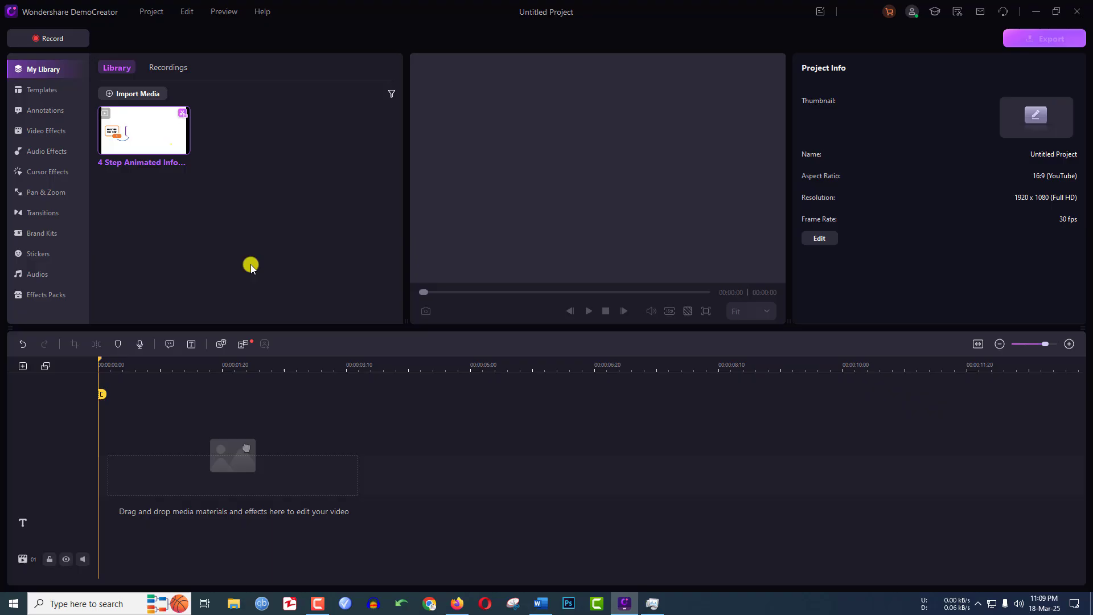
{"action": "right_click", "coordinate": [156, 135]}
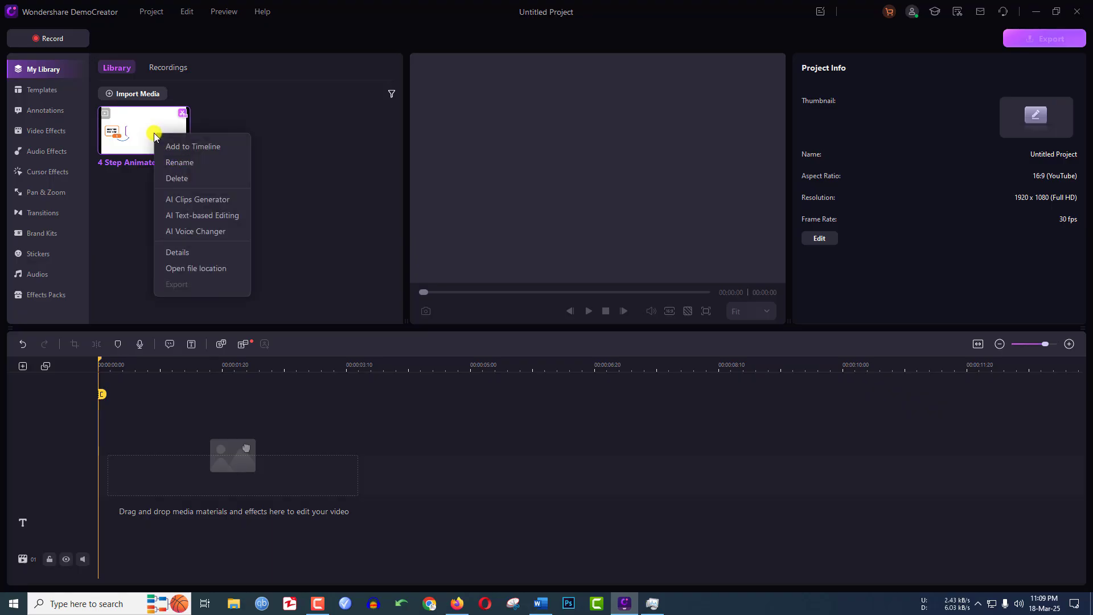
{"action": "left_click", "coordinate": [202, 216]}
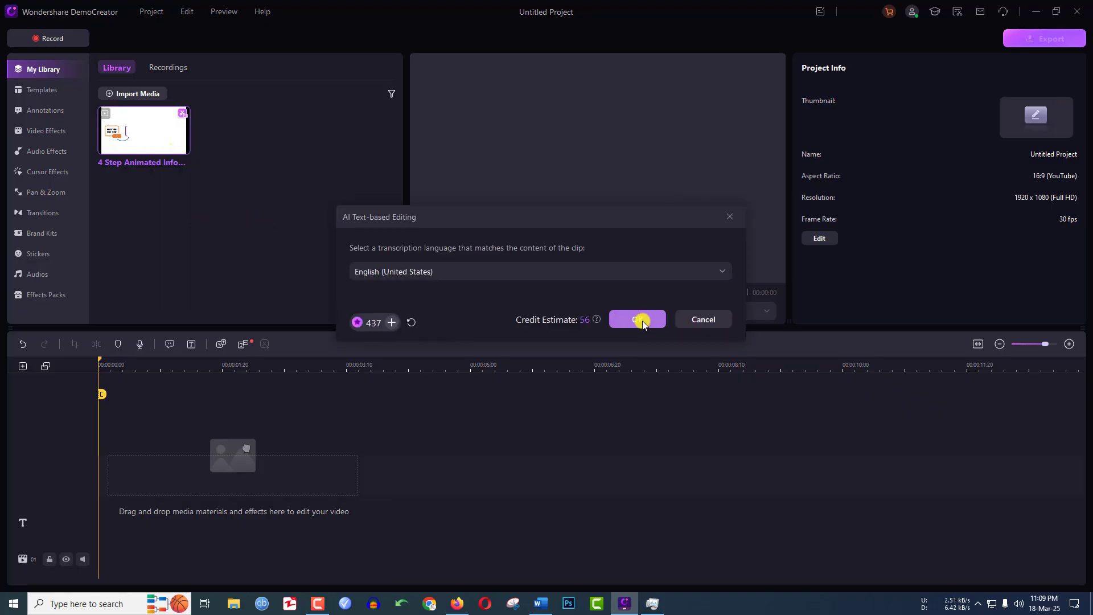
{"action": "left_click", "coordinate": [642, 320]}
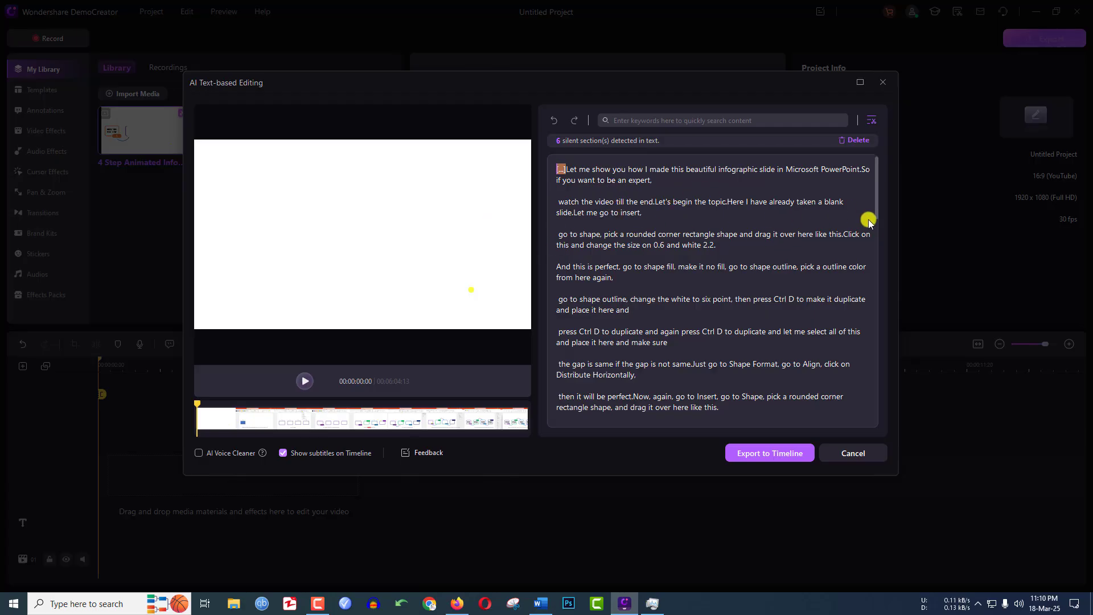
Delete the transcript passage beginning "go to shape outline, change the white to six point".
{"action": "scroll", "coordinate": [826, 228], "scroll_direction": "down", "scroll_amount": 2}
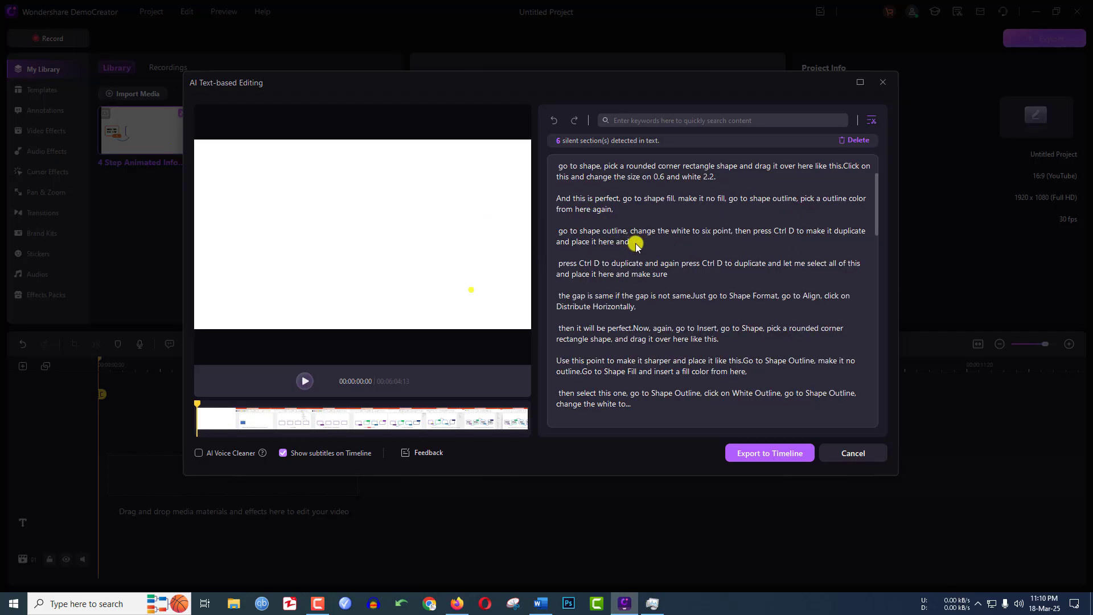
{"action": "left_click", "coordinate": [636, 245]}
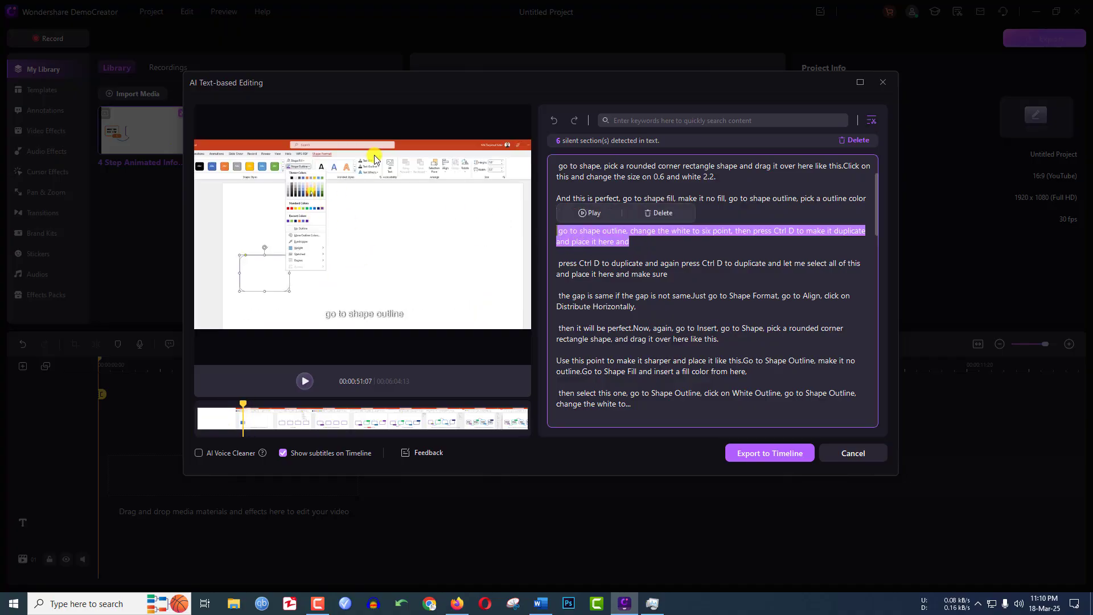
{"action": "left_click", "coordinate": [660, 214]}
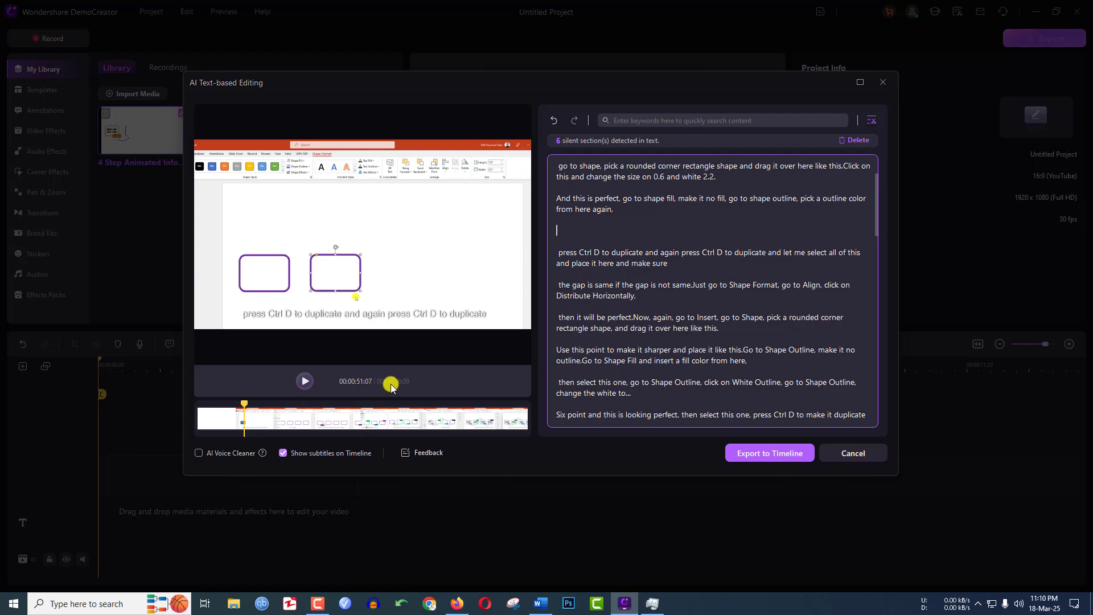
Delete the transcript passage beginning "then it will be perfect" and export the text-edited video to the timeline with subtitles enabled.
{"action": "left_click", "coordinate": [659, 319]}
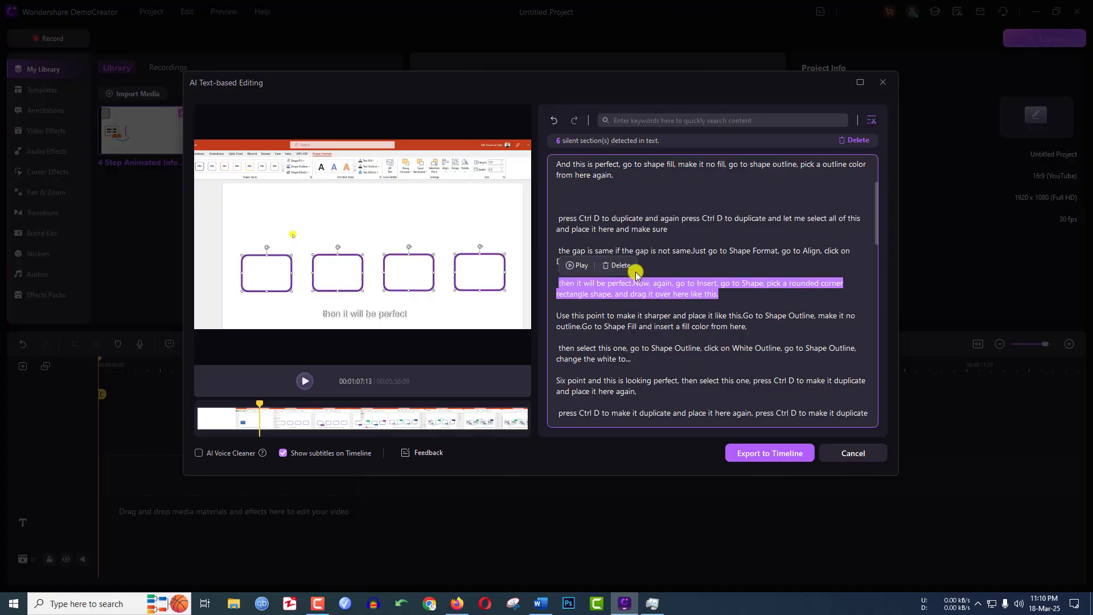
{"action": "left_click", "coordinate": [618, 266]}
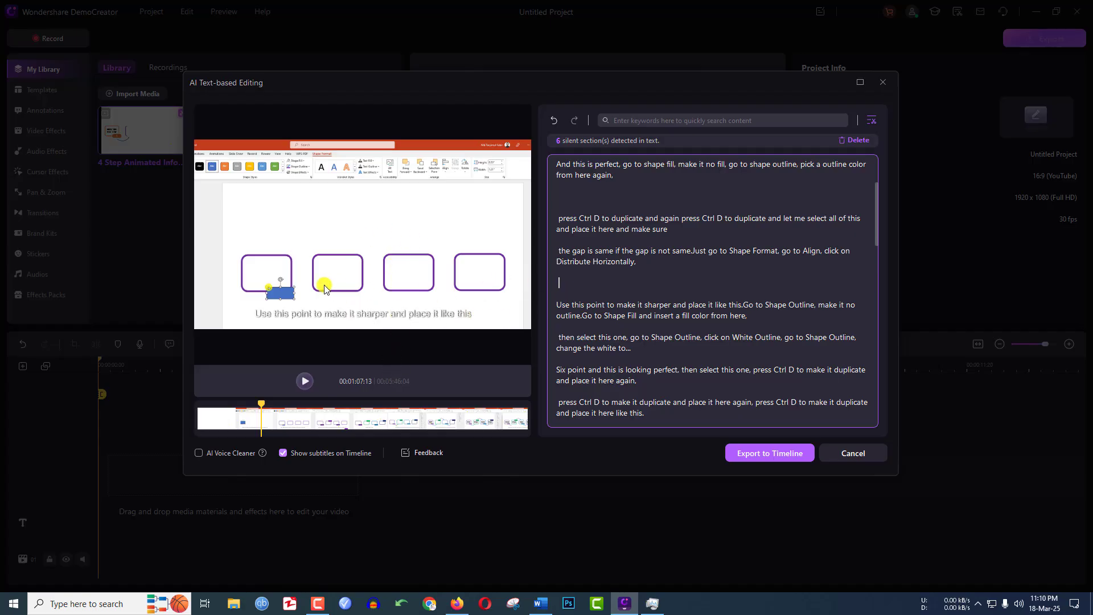
{"action": "left_click", "coordinate": [770, 454]}
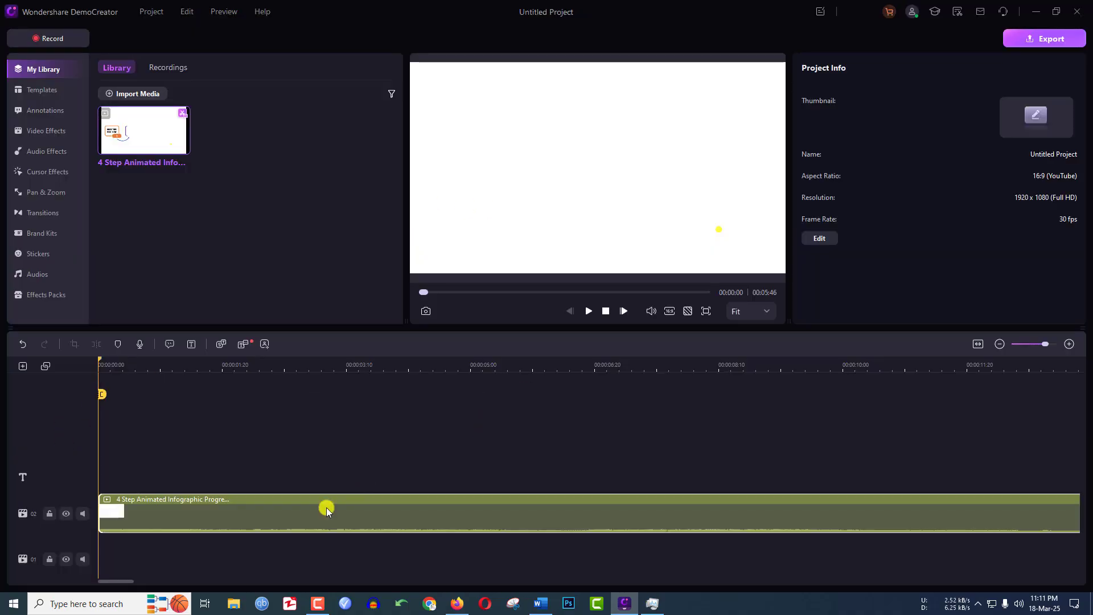
Delete the clip from the timeline and start the AI Clips Generator on the library video with English (India) as video language.
{"action": "key", "text": "Delete"}
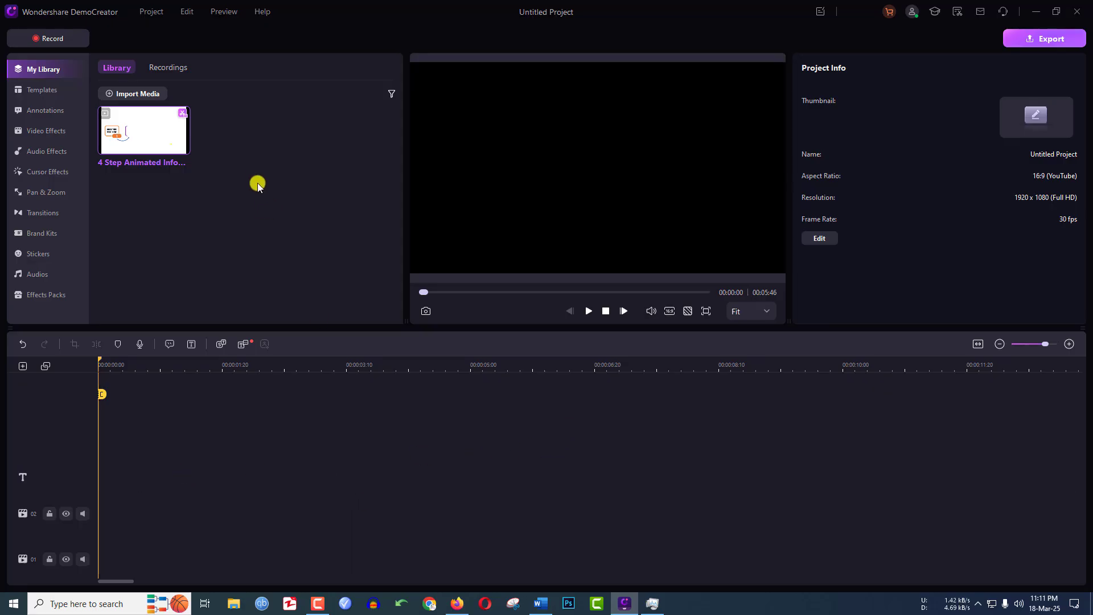
{"action": "right_click", "coordinate": [135, 133]}
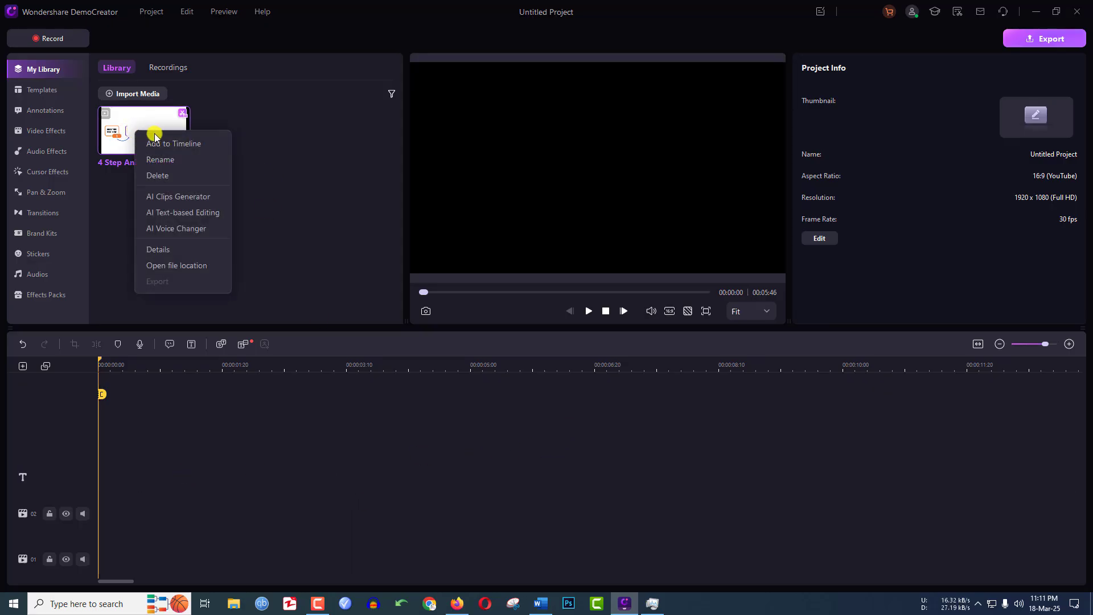
{"action": "left_click", "coordinate": [186, 199]}
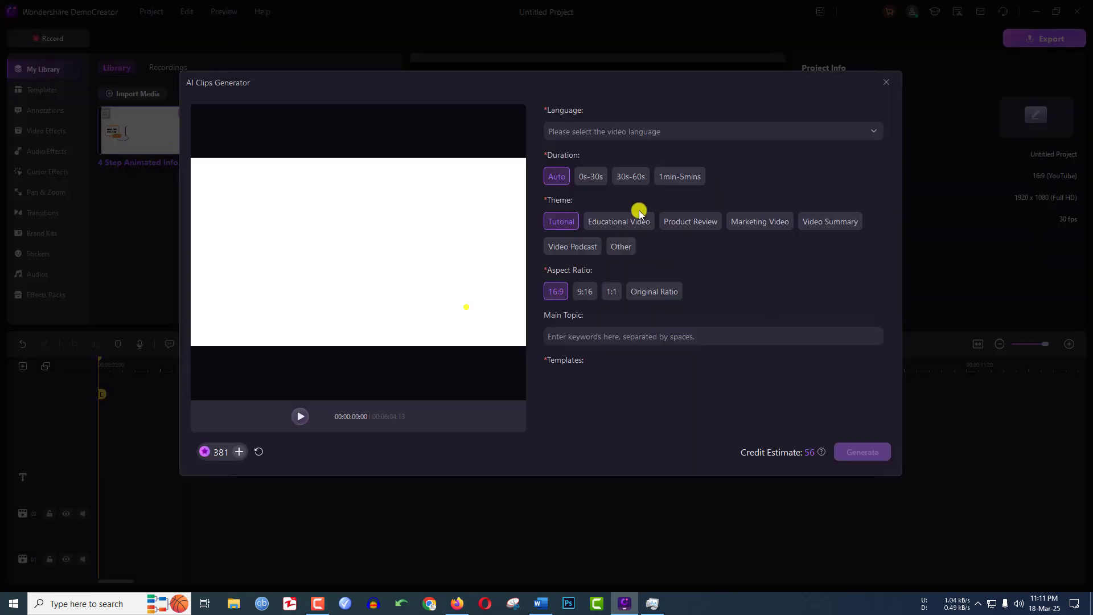
{"action": "left_click", "coordinate": [608, 132]}
{"action": "left_click", "coordinate": [608, 265]}
{"action": "left_click", "coordinate": [623, 131]}
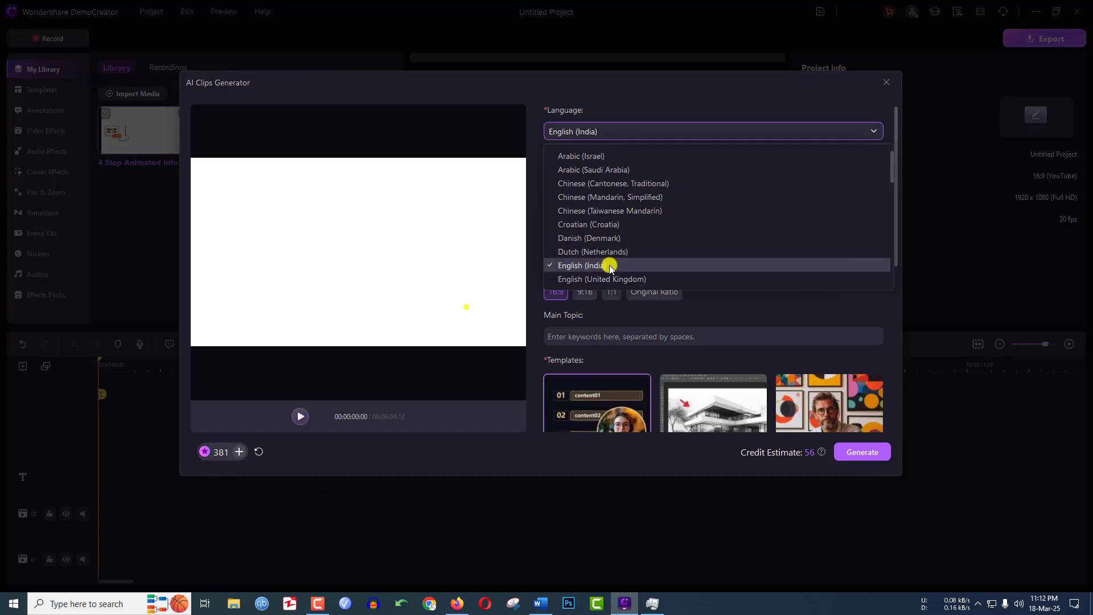
{"action": "left_click", "coordinate": [608, 265]}
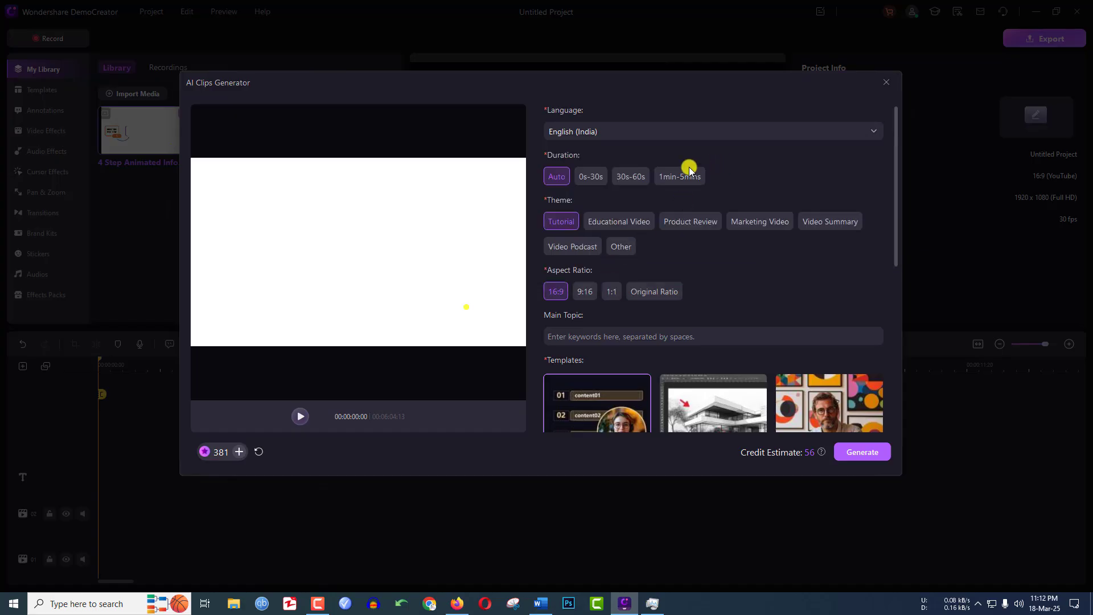
Generate AI clips with 0s-30s duration, Educational Video theme, 9:16 aspect ratio and the PPT Artistic Design template.
{"action": "left_click", "coordinate": [595, 179]}
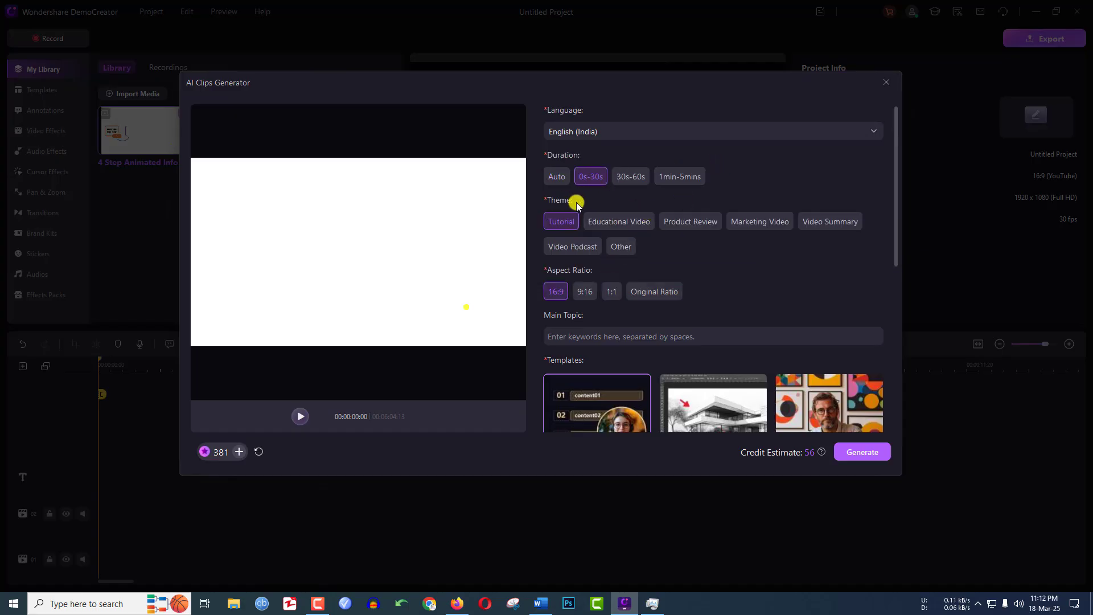
{"action": "left_click", "coordinate": [615, 223]}
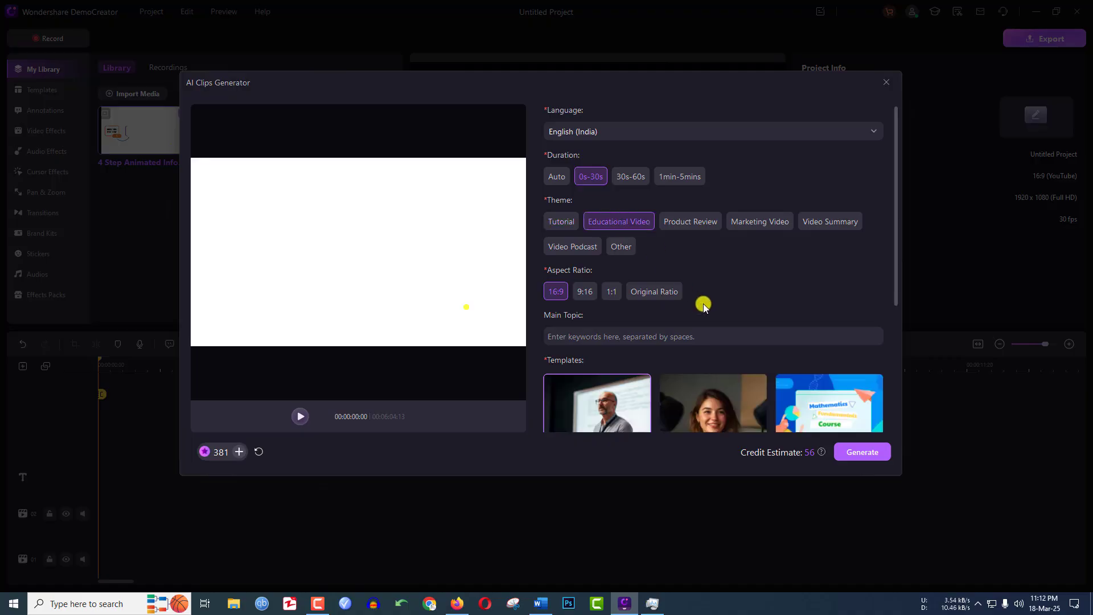
{"action": "scroll", "coordinate": [703, 302], "scroll_direction": "down", "scroll_amount": 2}
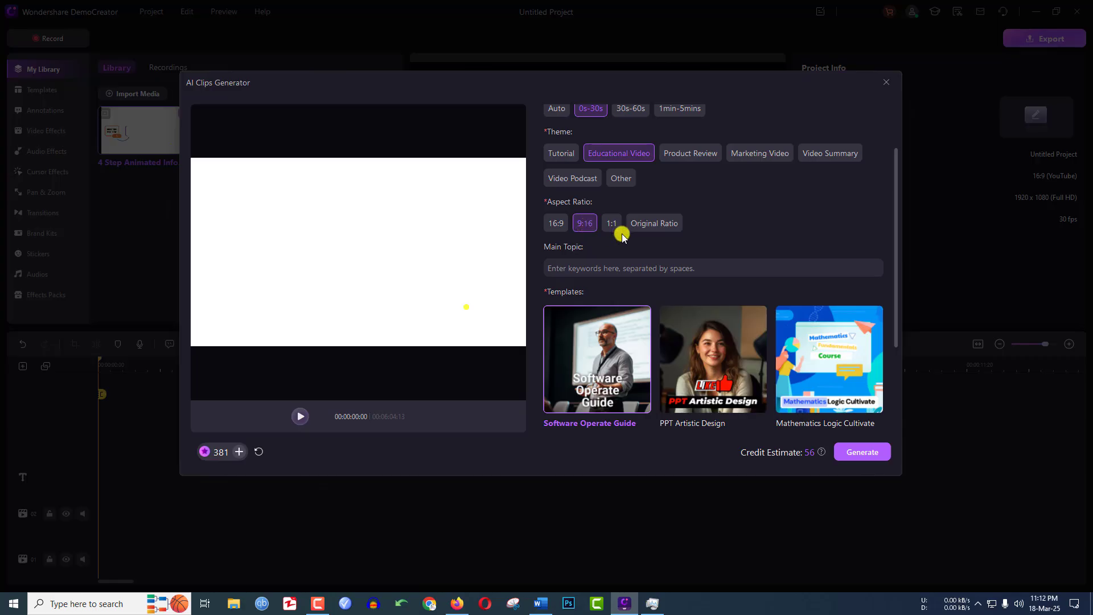
{"action": "scroll", "coordinate": [726, 224], "scroll_direction": "down", "scroll_amount": 4}
{"action": "left_click", "coordinate": [712, 219]}
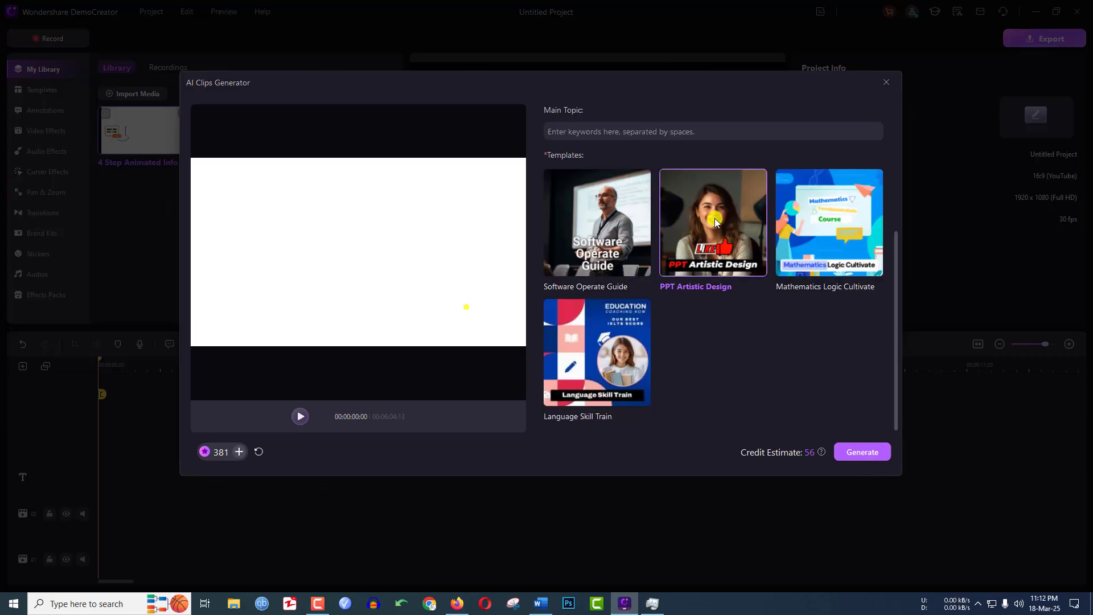
{"action": "left_click", "coordinate": [861, 451]}
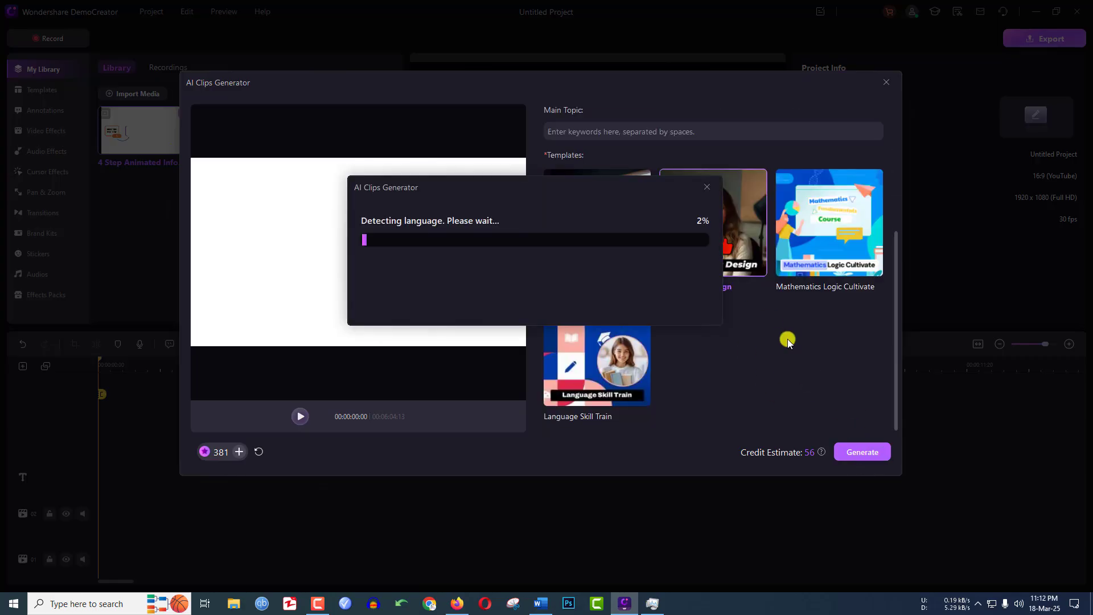
{"action": "left_click", "coordinate": [672, 316]}
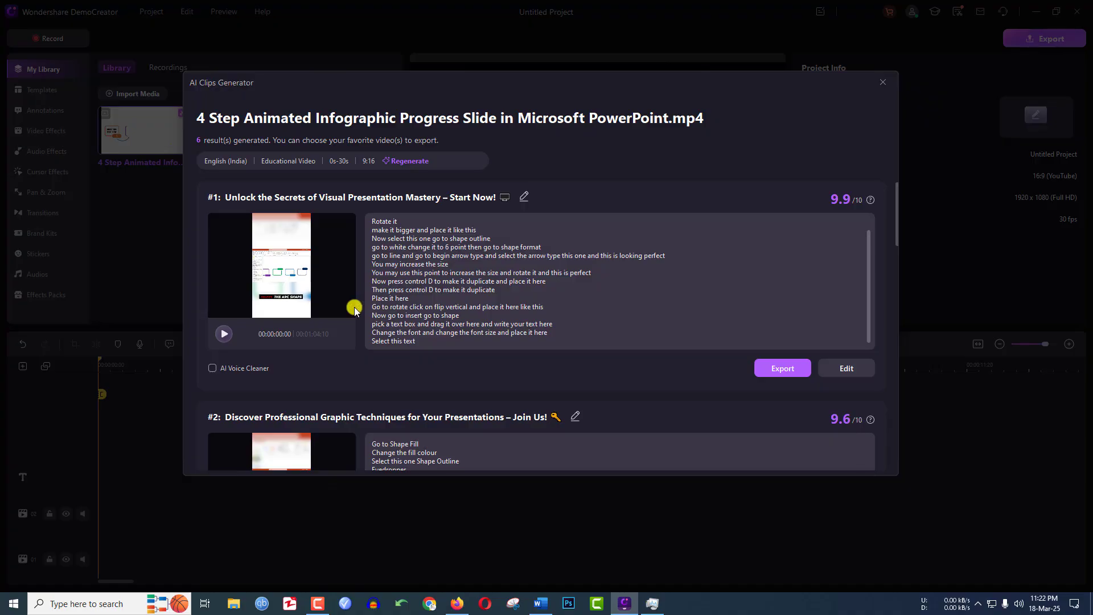
Review the generated clips and their transcripts, playing the first seconds of the second and third results.
{"action": "scroll", "coordinate": [349, 312], "scroll_direction": "down", "scroll_amount": 1}
{"action": "scroll", "coordinate": [349, 311], "scroll_direction": "down", "scroll_amount": 1}
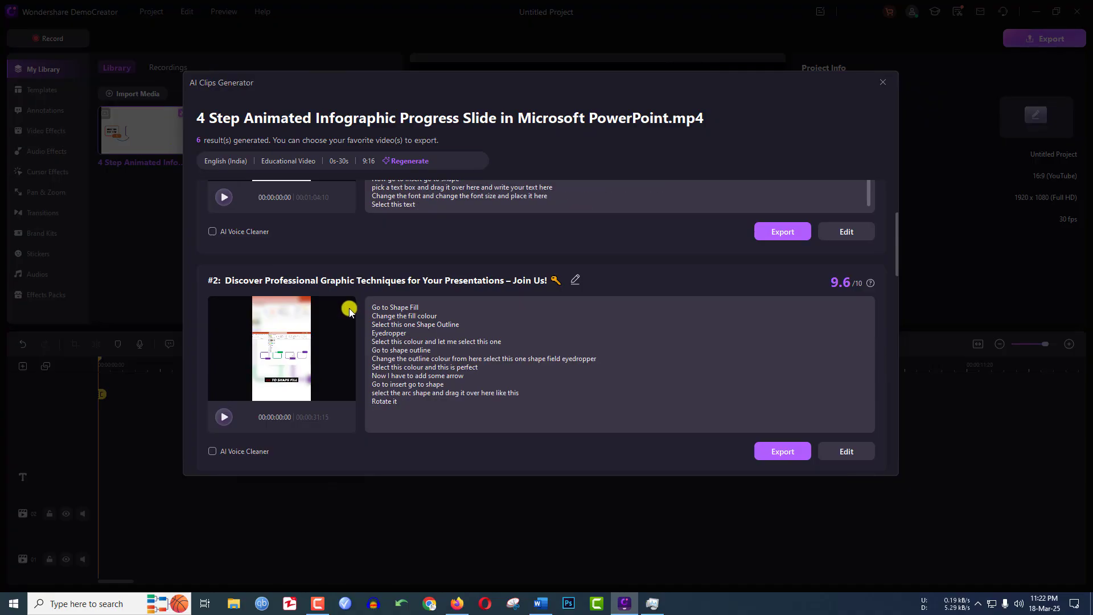
{"action": "scroll", "coordinate": [349, 311], "scroll_direction": "down", "scroll_amount": 1}
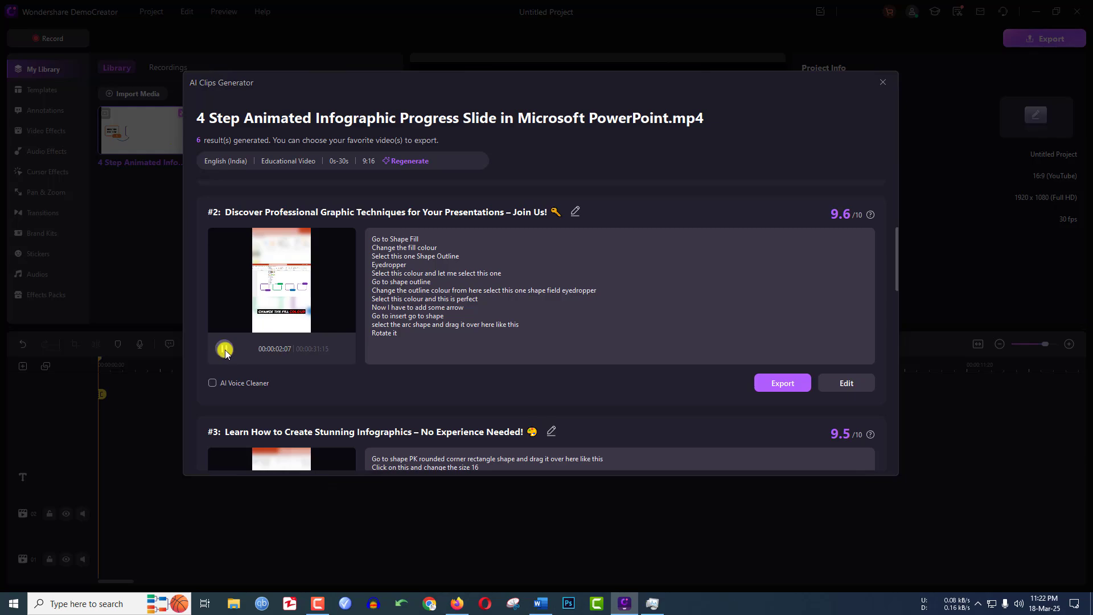
{"action": "scroll", "coordinate": [225, 350], "scroll_direction": "down", "scroll_amount": 3}
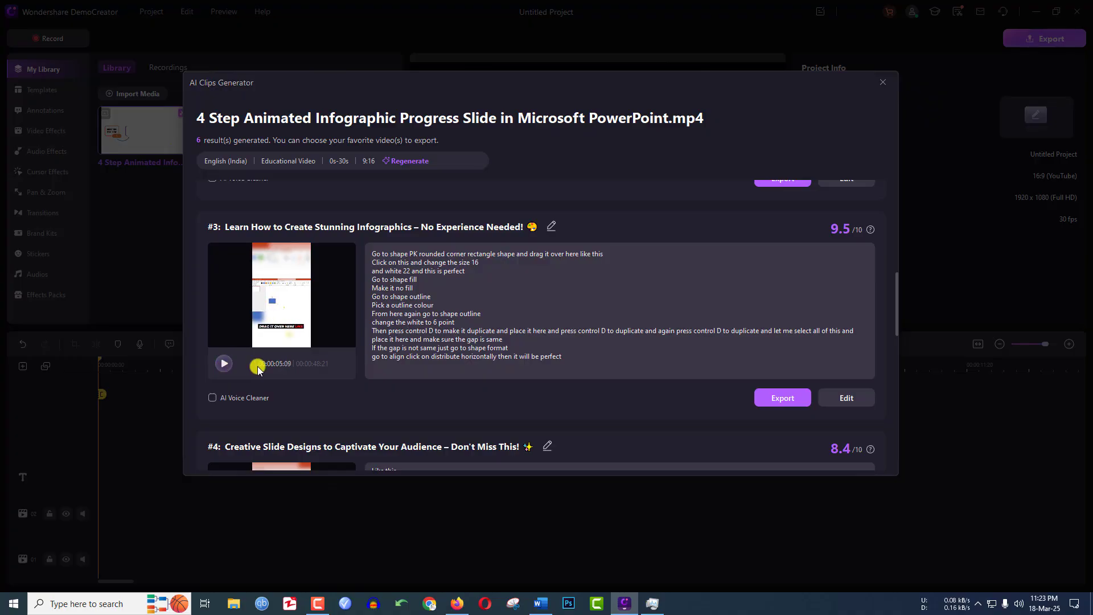
{"action": "left_click", "coordinate": [286, 335]}
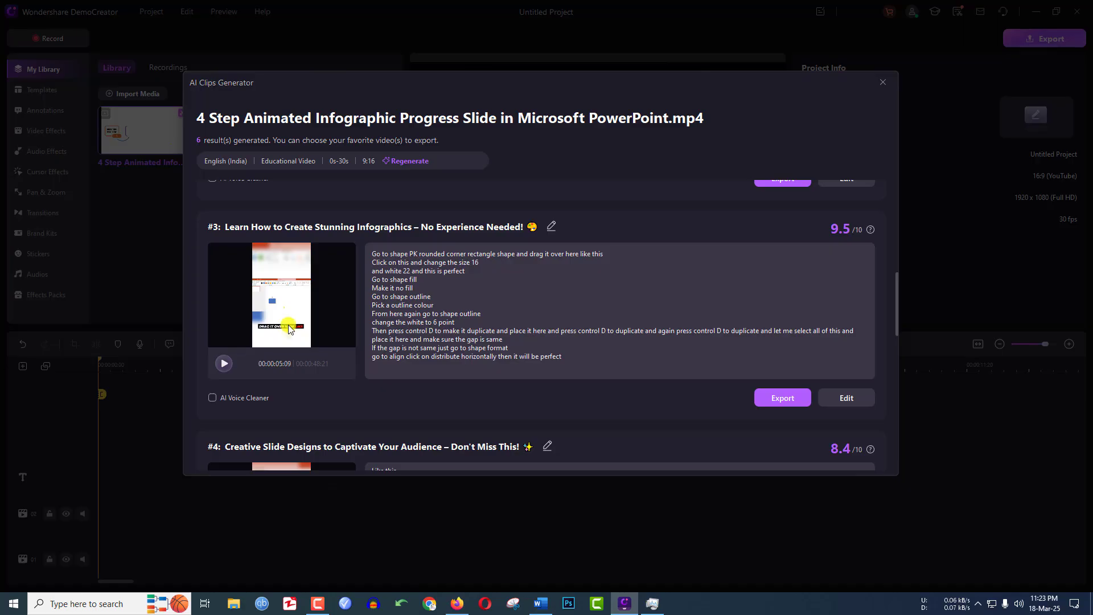